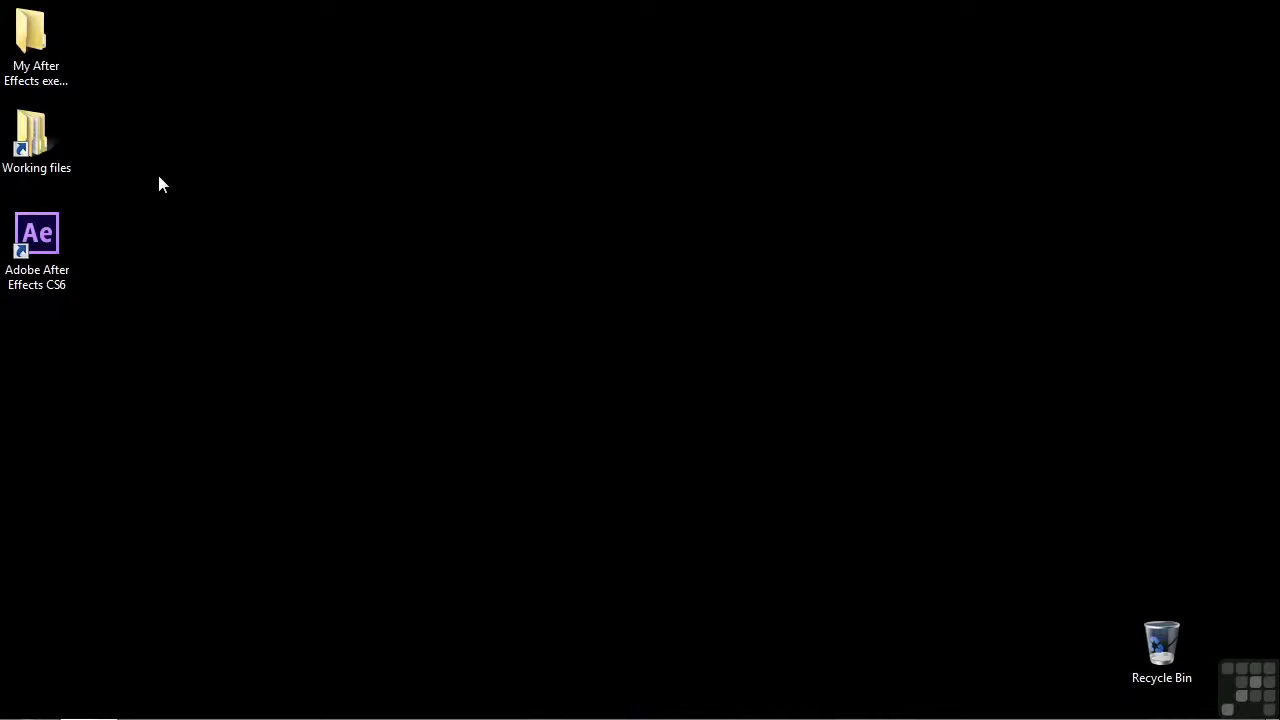
Step: Open the project 1701-3D.aep from the After Effects projects folder inside Working files
{"action": "double_click", "coordinate": [37, 148]}
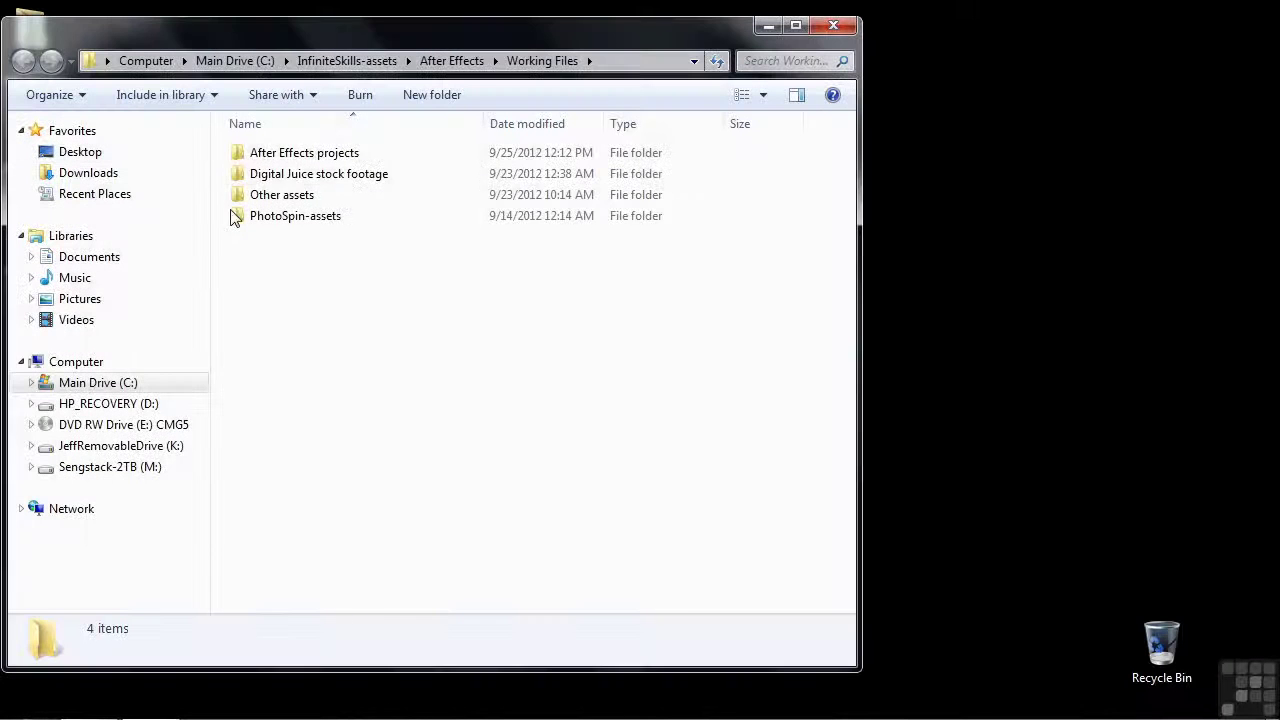
{"action": "double_click", "coordinate": [313, 160]}
{"action": "scroll", "coordinate": [386, 486], "scroll_direction": "down", "scroll_amount": 11}
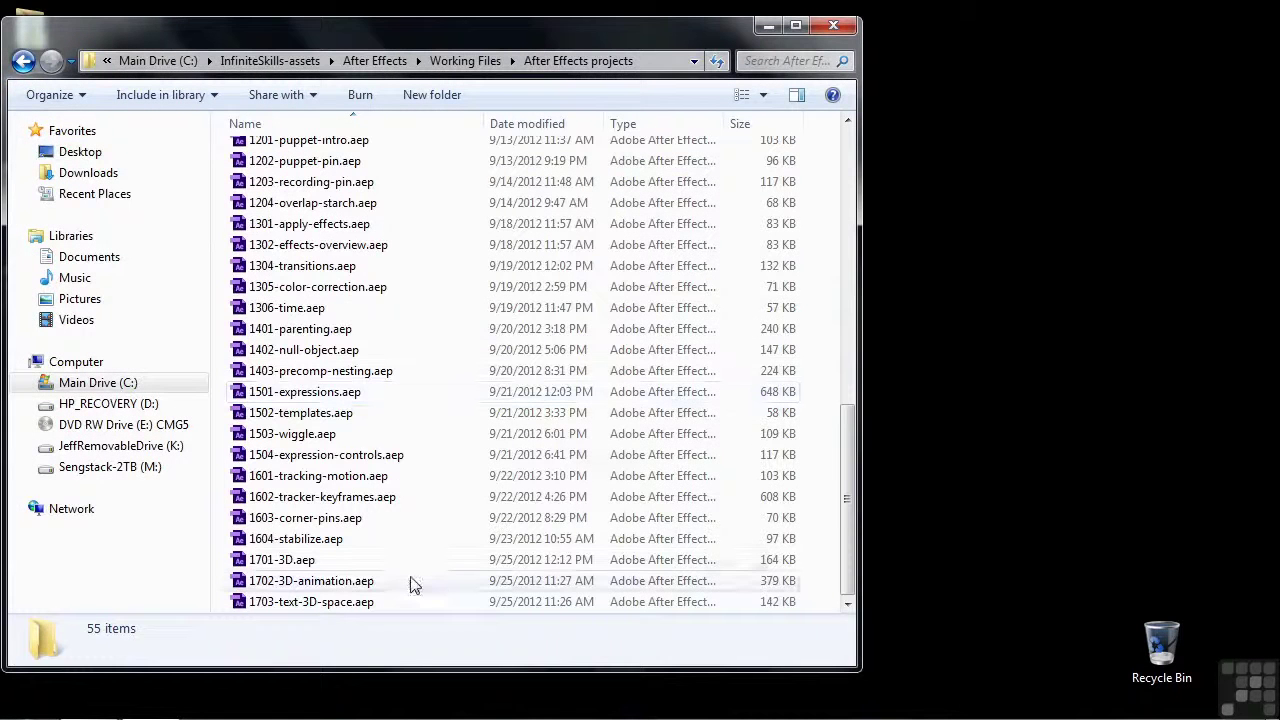
{"action": "double_click", "coordinate": [263, 563]}
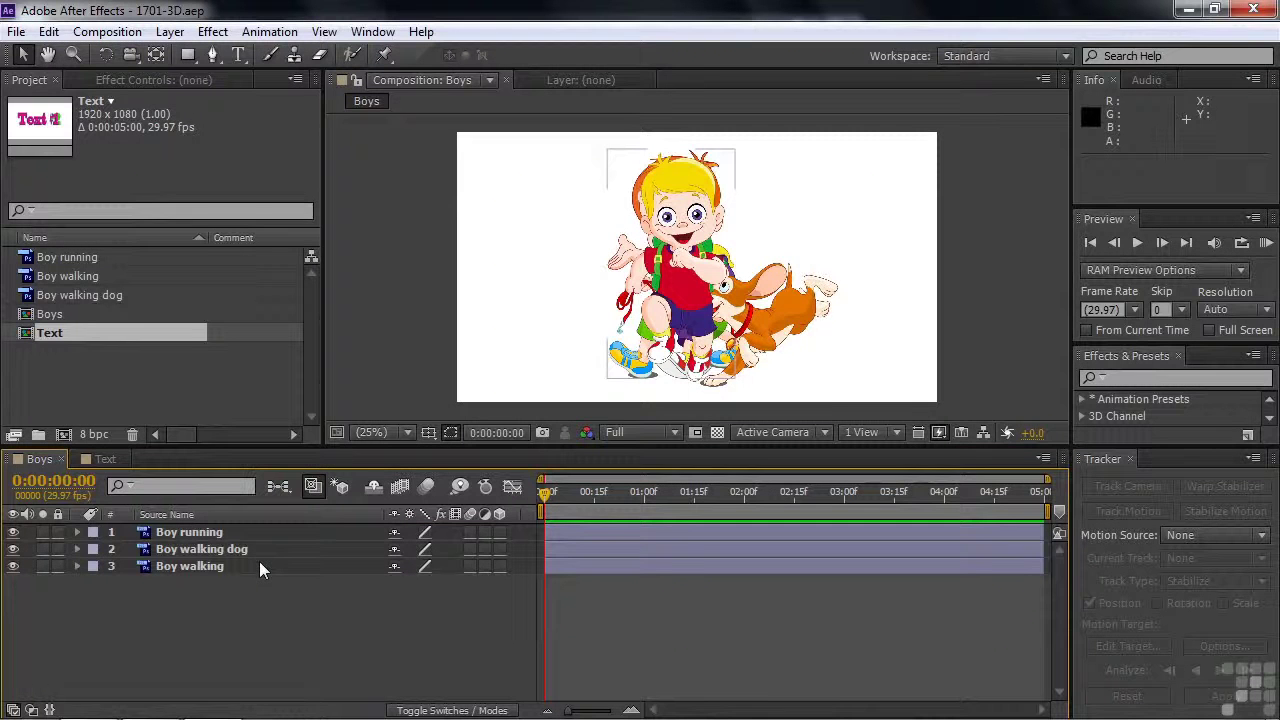
Step: Look at the Text composition, return to Boys, and move the Boy walking layer to the top of the layer stack
{"action": "left_click", "coordinate": [96, 458]}
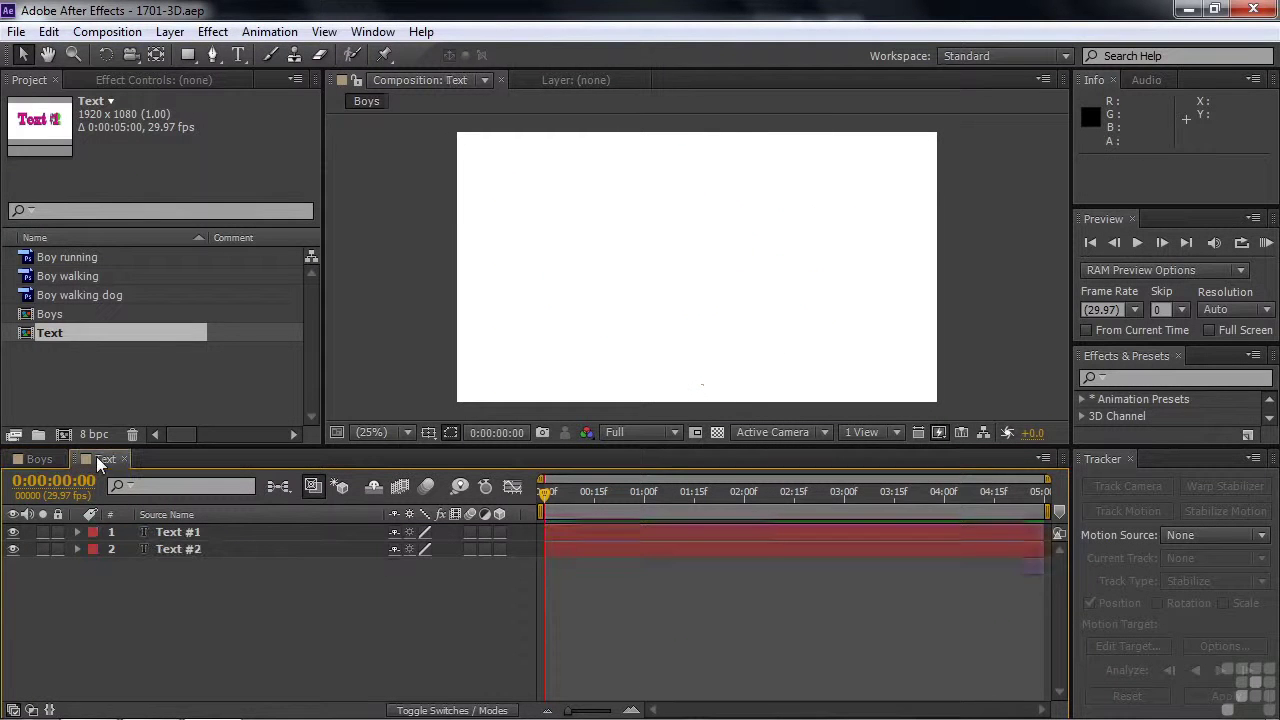
{"action": "left_click", "coordinate": [28, 458]}
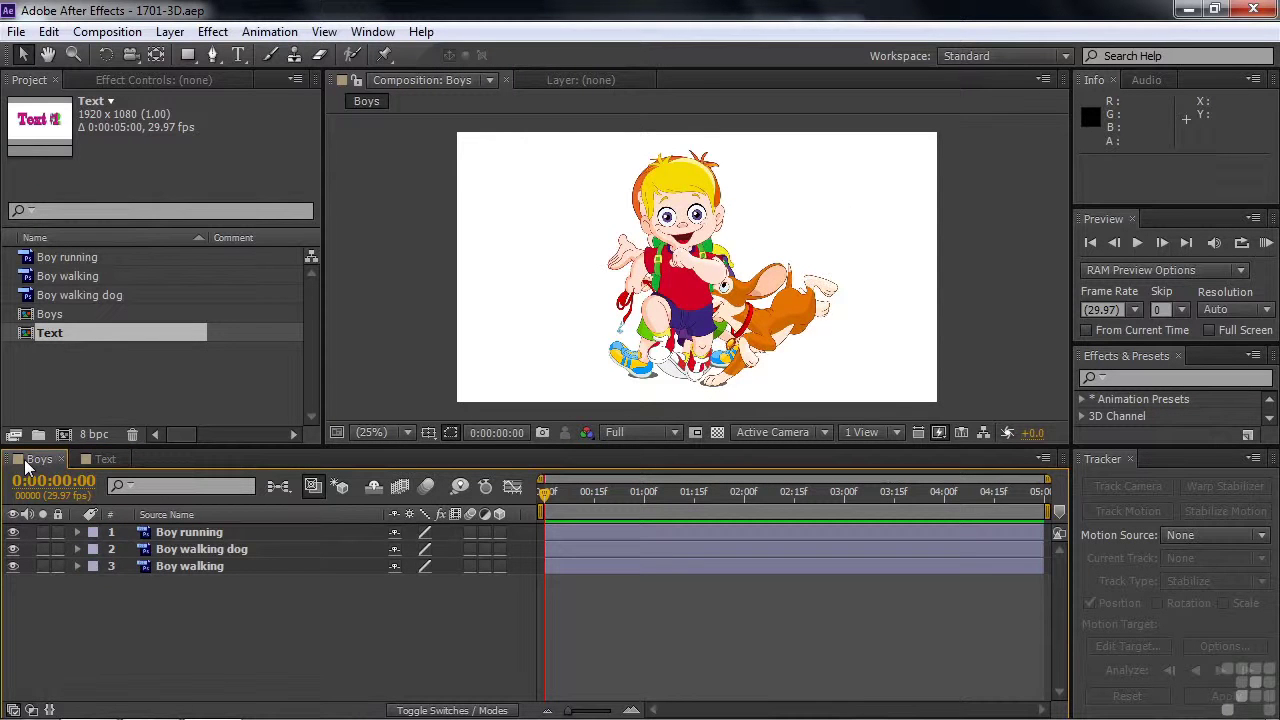
{"action": "left_click", "coordinate": [180, 535]}
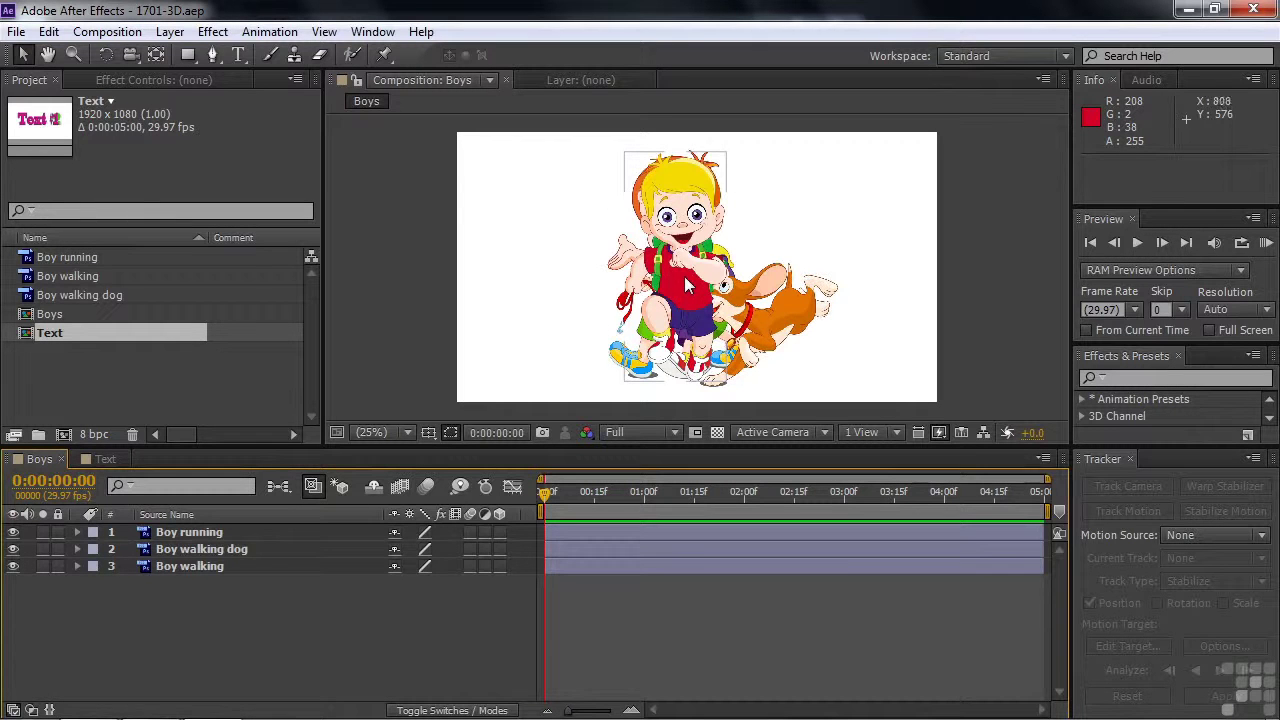
{"action": "left_click", "coordinate": [178, 565]}
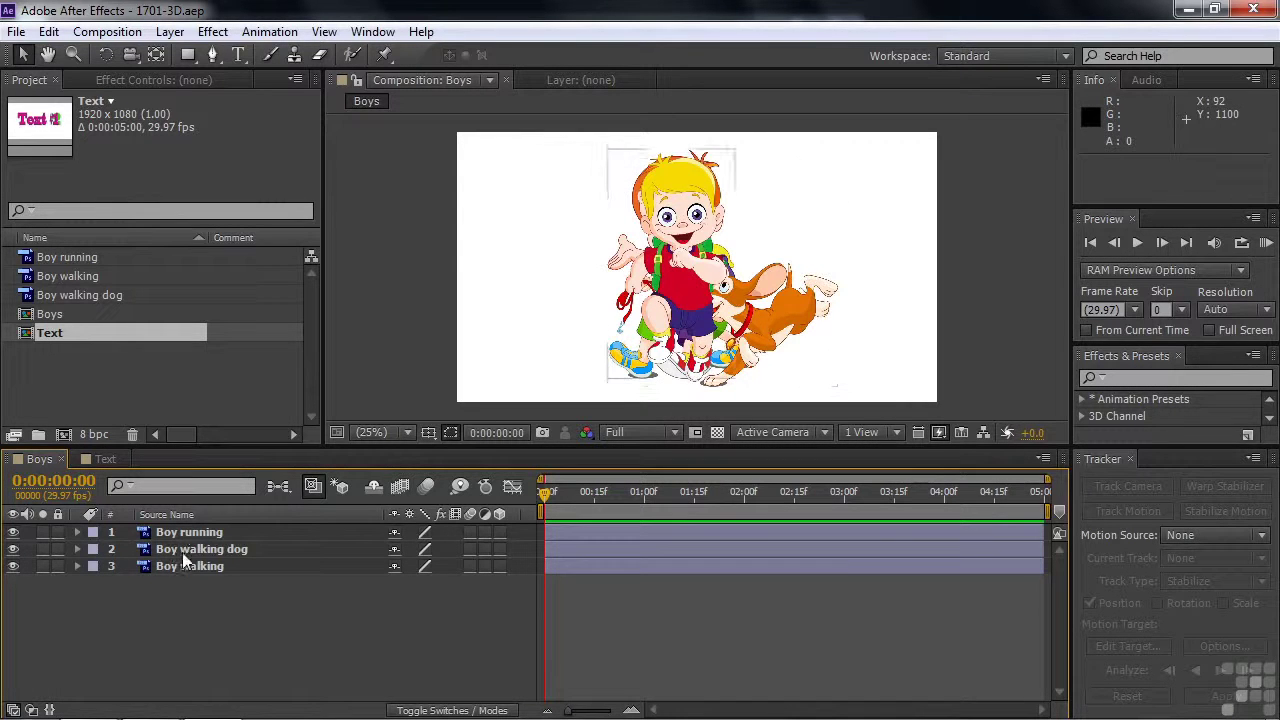
{"action": "left_click", "coordinate": [179, 567]}
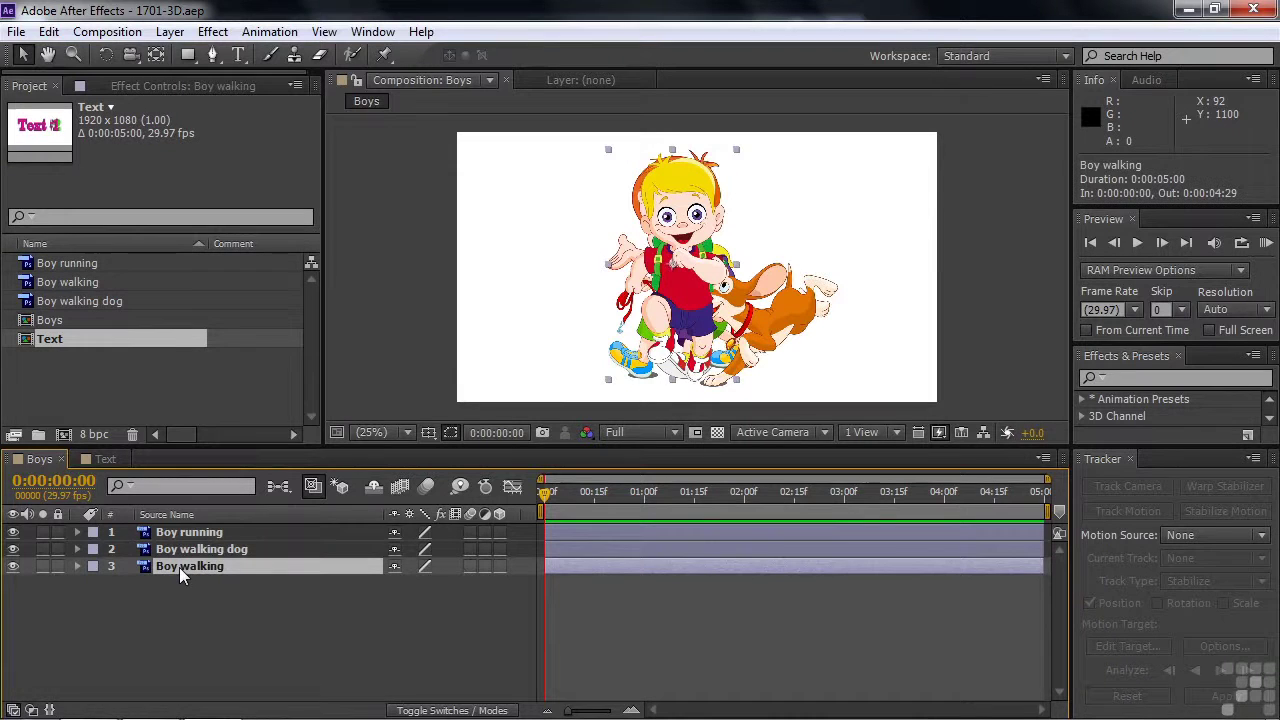
{"action": "left_click_drag", "start_coordinate": [179, 567], "coordinate": [184, 528]}
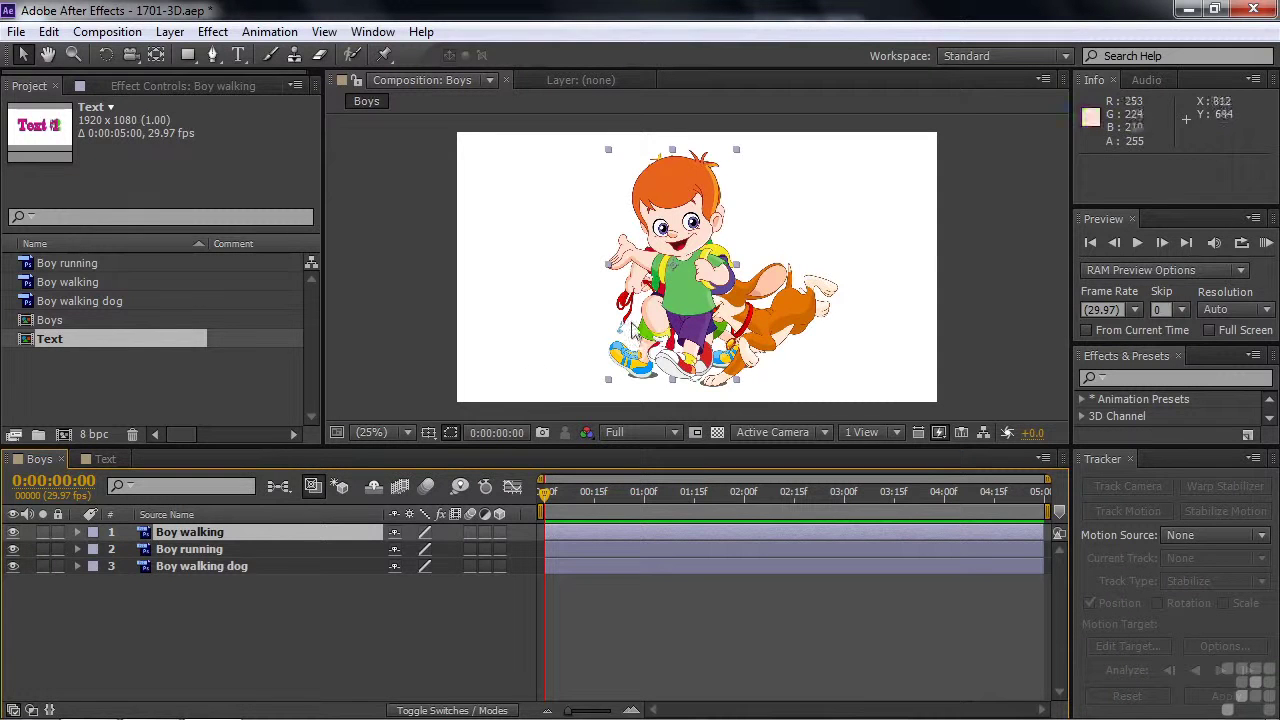
Step: Reveal the Boy walking layer's transform properties and shift its position to 843.3, 543.8
{"action": "left_click", "coordinate": [78, 533]}
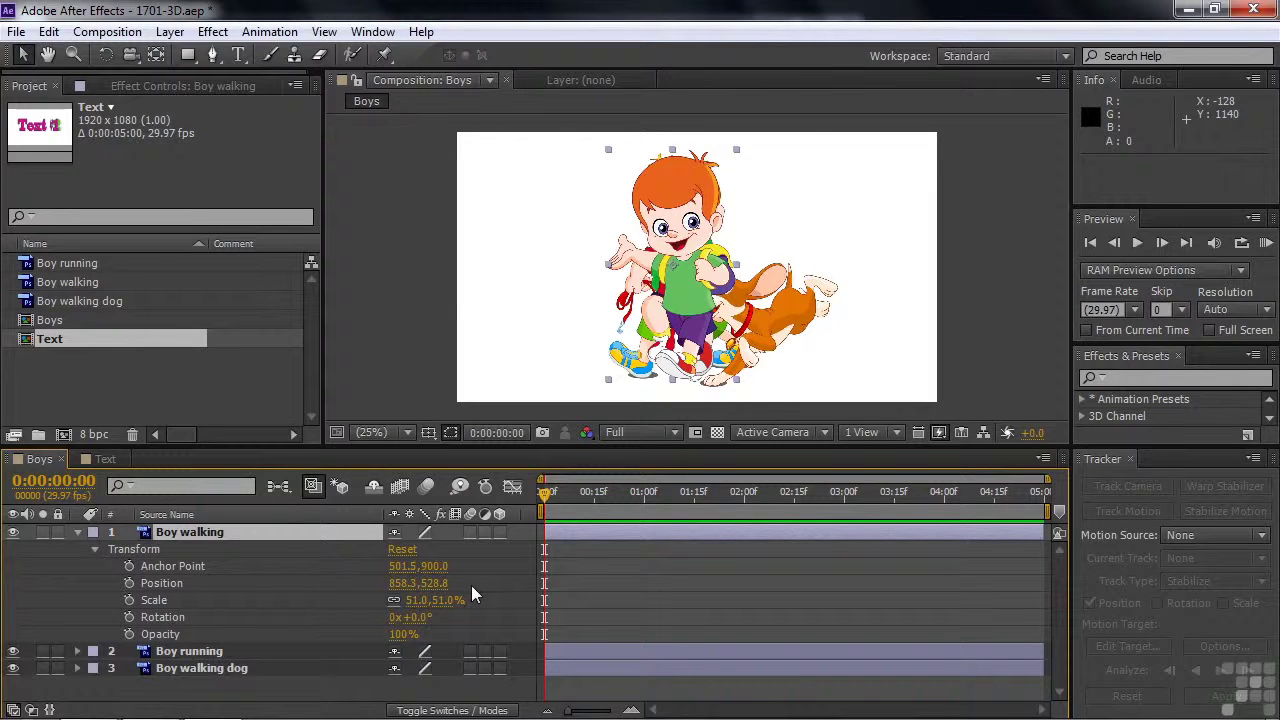
{"action": "left_click_drag", "start_coordinate": [404, 583], "coordinate": [470, 601]}
Step: Try unlinked scaling and a slight rotation on the 2D Boy walking layer, undoing each change
{"action": "left_click", "coordinate": [396, 606]}
{"action": "key", "text": "ctrl+z"}
{"action": "key", "text": "ctrl+z"}
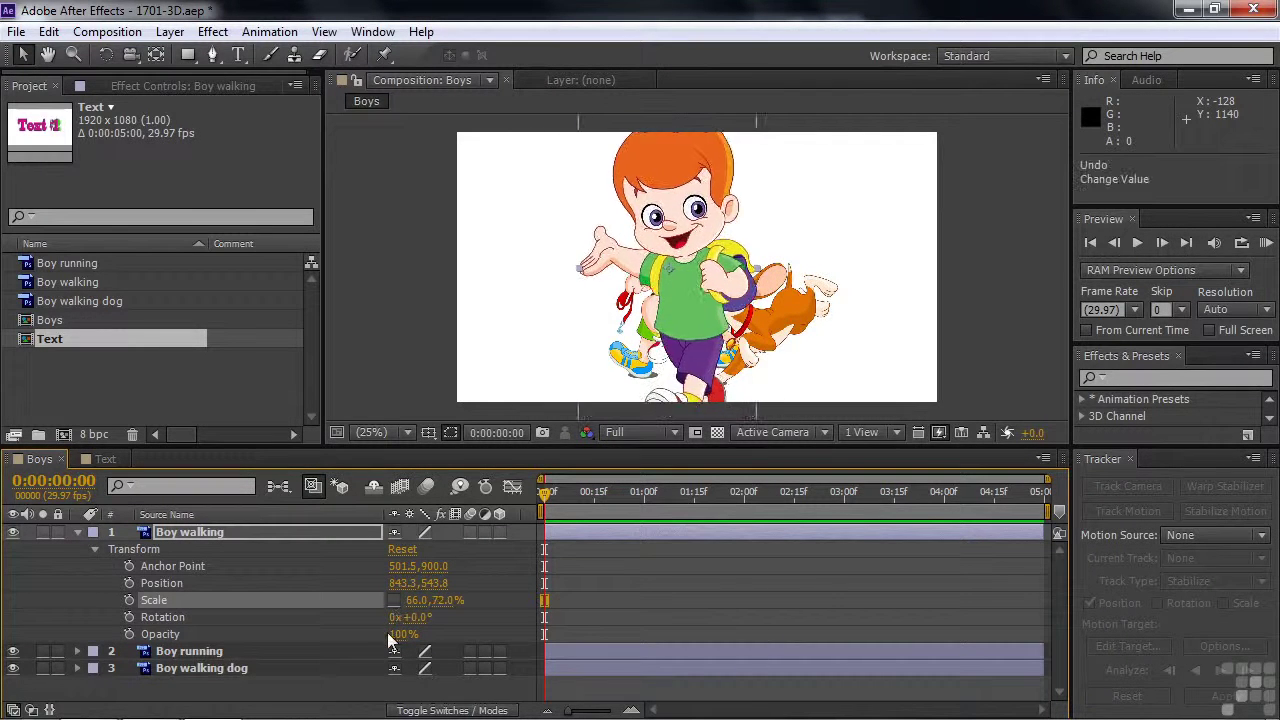
{"action": "key", "text": "ctrl+z"}
{"action": "key", "text": "ctrl+z"}
{"action": "key", "text": "ctrl+z"}
{"action": "key", "text": "ctrl+z"}
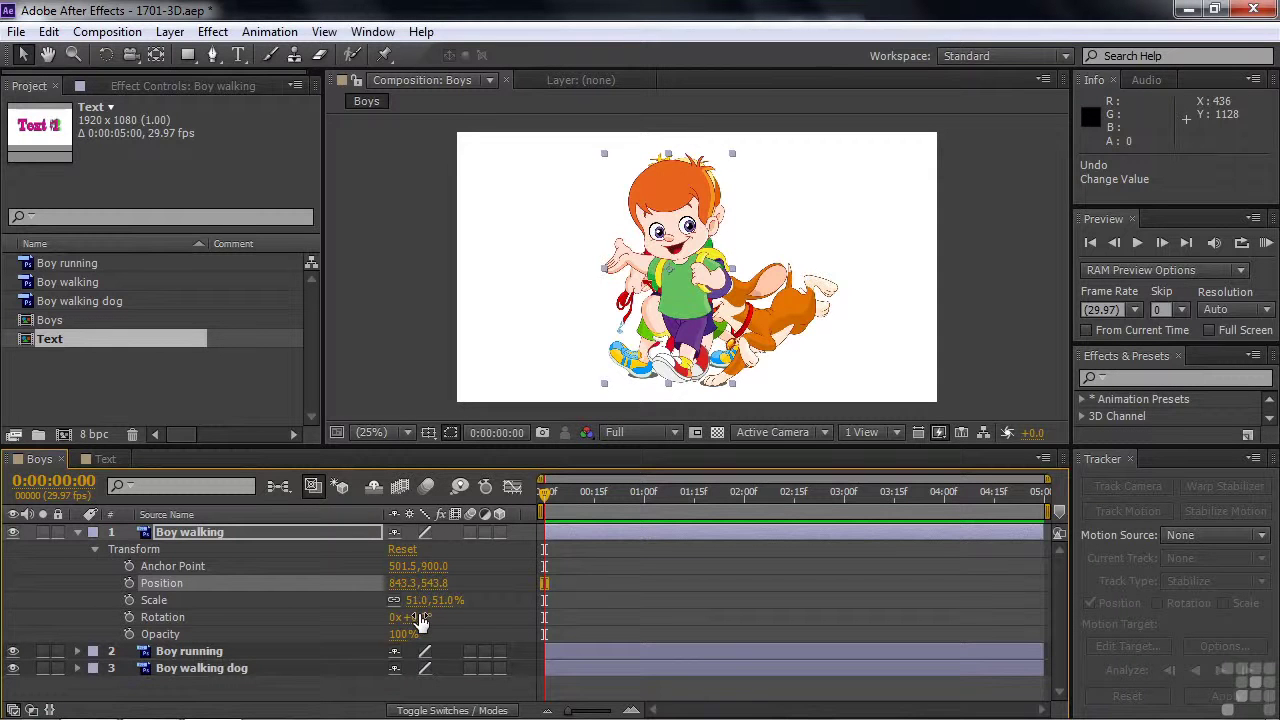
{"action": "mouse_move", "coordinate": [420, 620]}
{"action": "left_mouse_down"}
{"action": "mouse_move", "coordinate": [547, 620]}
{"action": "mouse_move", "coordinate": [410, 617]}
{"action": "mouse_move", "coordinate": [428, 617]}
{"action": "left_mouse_up"}
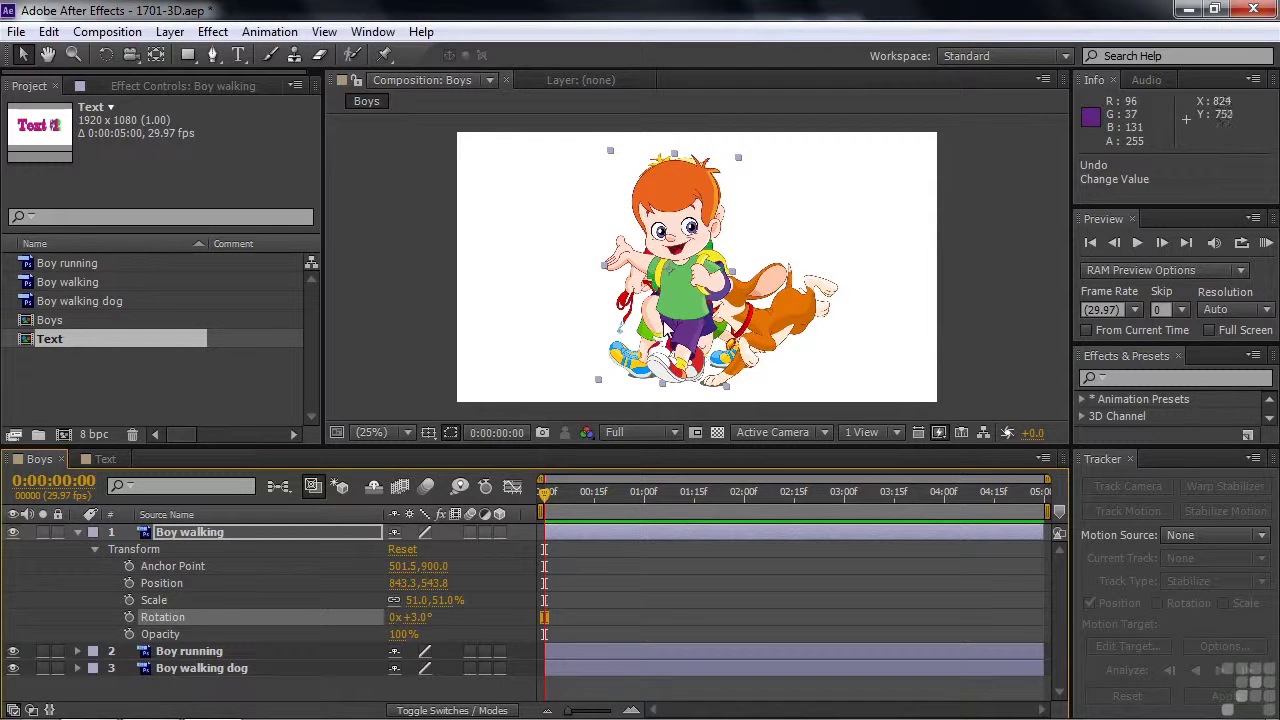
{"action": "key", "text": "ctrl+z"}
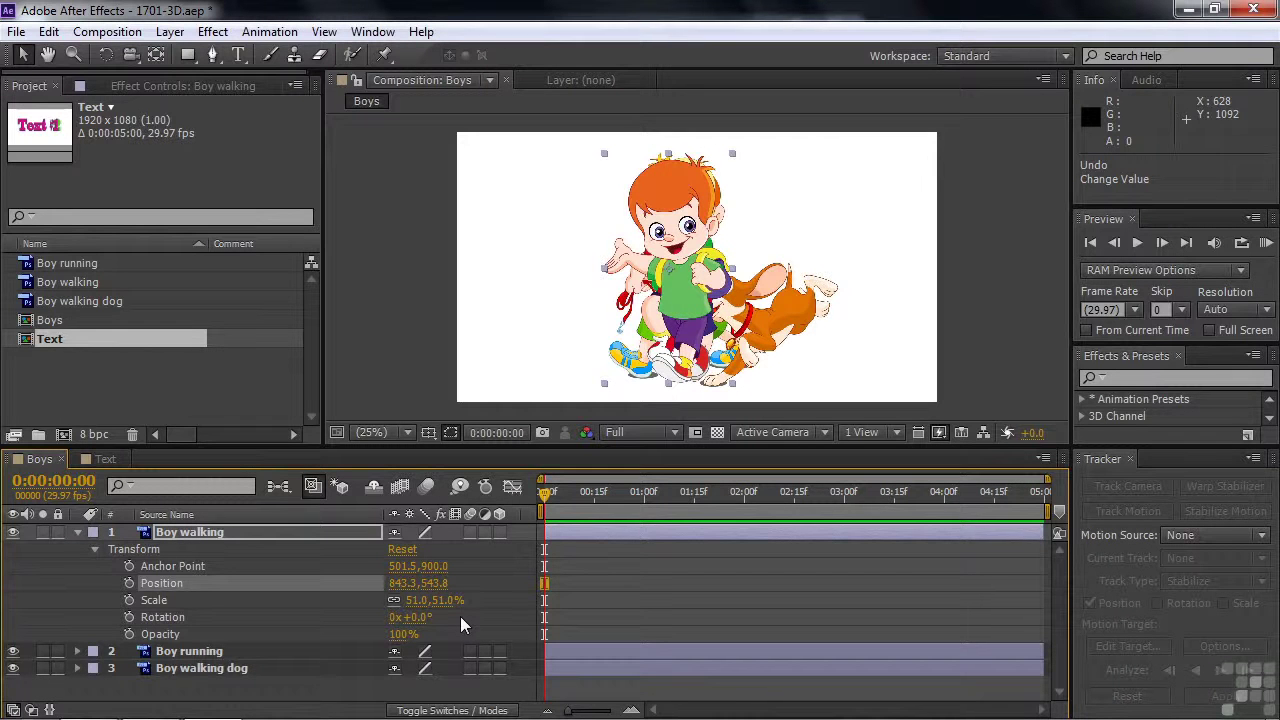
Step: Make Boy walking a 3D layer and move it along its axes to about 867.3, 535.8, 8.0
{"action": "left_click", "coordinate": [500, 531]}
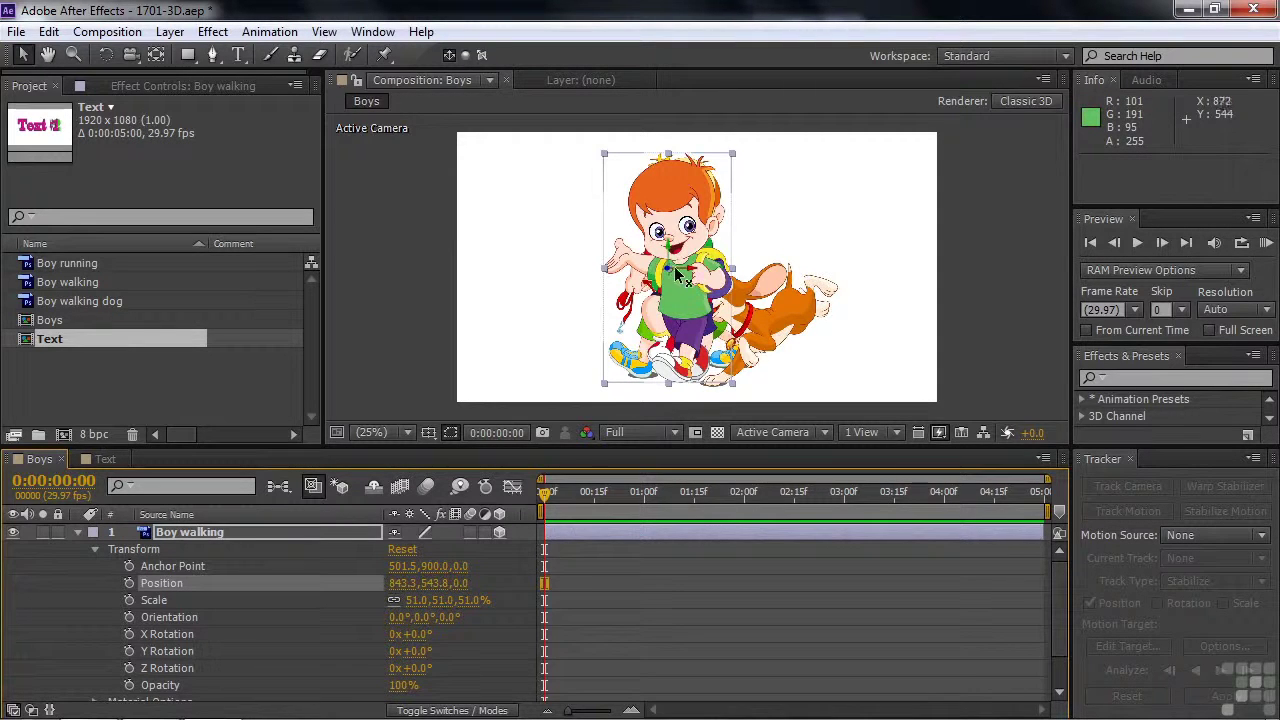
{"action": "mouse_move", "coordinate": [686, 274]}
{"action": "left_mouse_down"}
{"action": "mouse_move", "coordinate": [700, 275]}
{"action": "mouse_move", "coordinate": [682, 275]}
{"action": "mouse_move", "coordinate": [675, 243]}
{"action": "mouse_move", "coordinate": [676, 272]}
{"action": "mouse_move", "coordinate": [571, 274]}
{"action": "mouse_move", "coordinate": [586, 258]}
{"action": "mouse_move", "coordinate": [869, 257]}
{"action": "mouse_move", "coordinate": [503, 266]}
{"action": "mouse_move", "coordinate": [705, 262]}
{"action": "mouse_move", "coordinate": [694, 264]}
{"action": "left_mouse_up"}
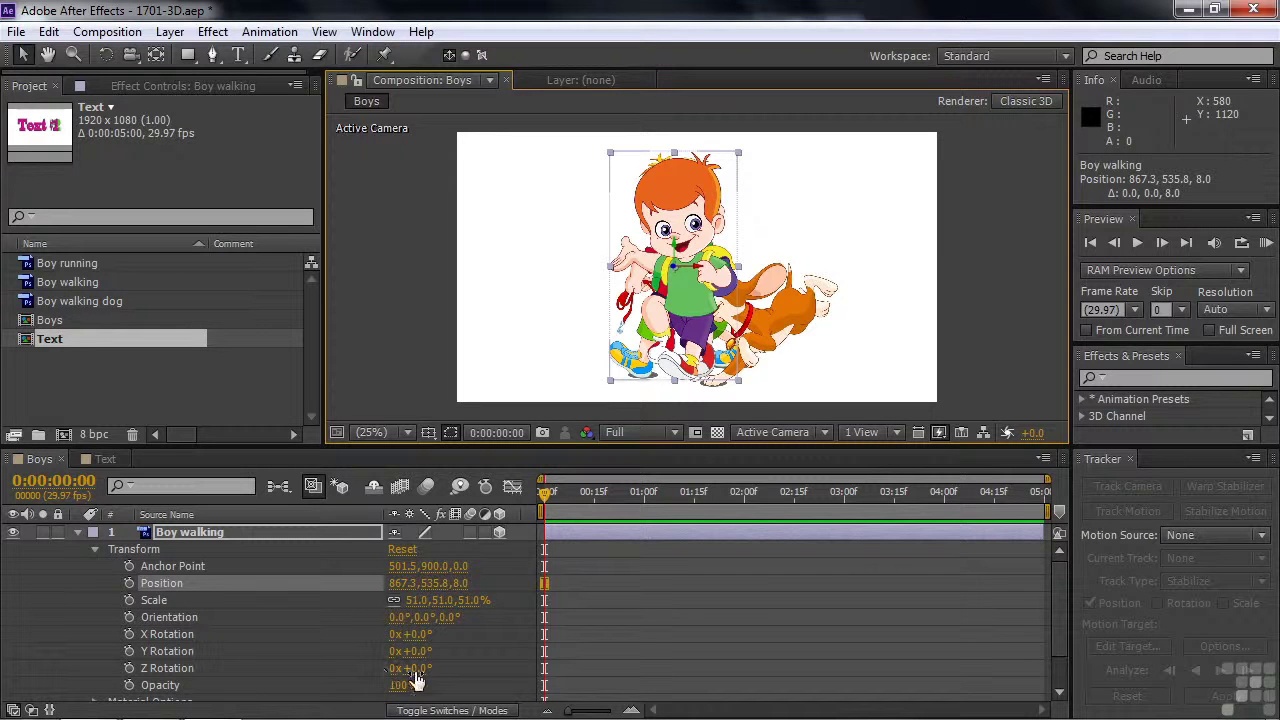
Step: Try the Boy walking layer's individual axis rotations and its orientation in 3D, undoing each change
{"action": "left_click_drag", "start_coordinate": [412, 668], "coordinate": [456, 665]}
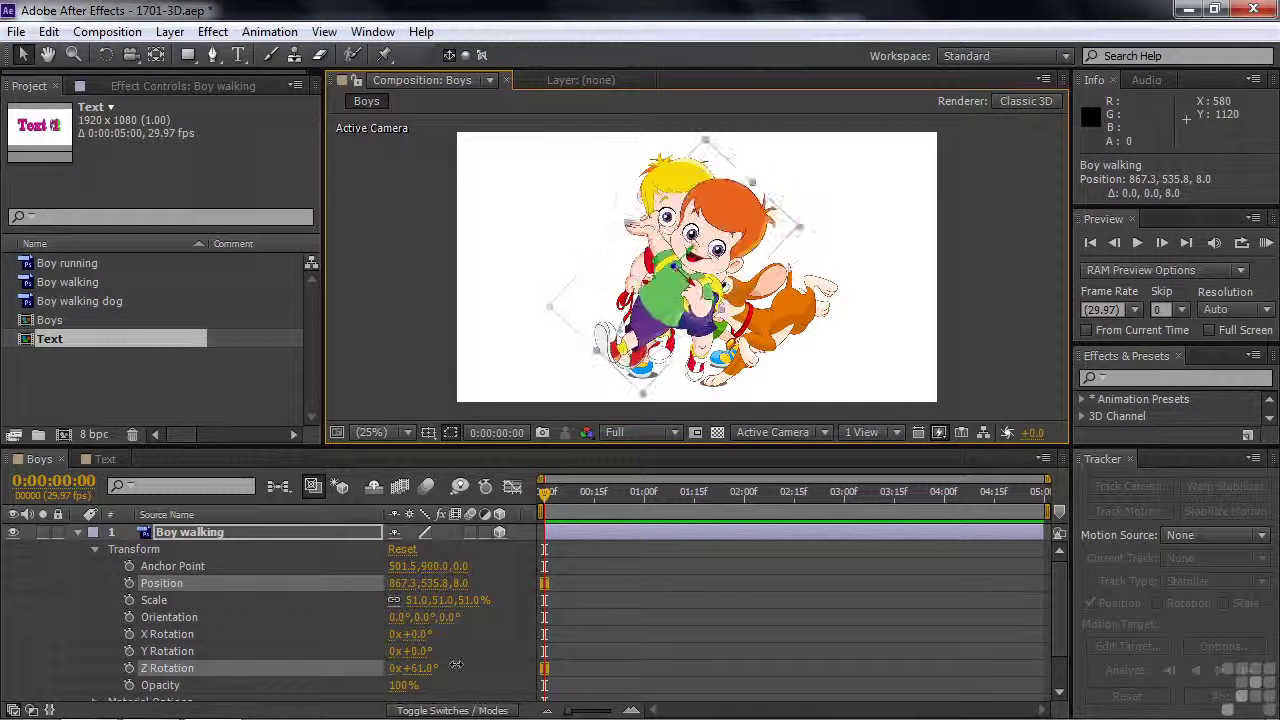
{"action": "key", "text": "ctrl+z"}
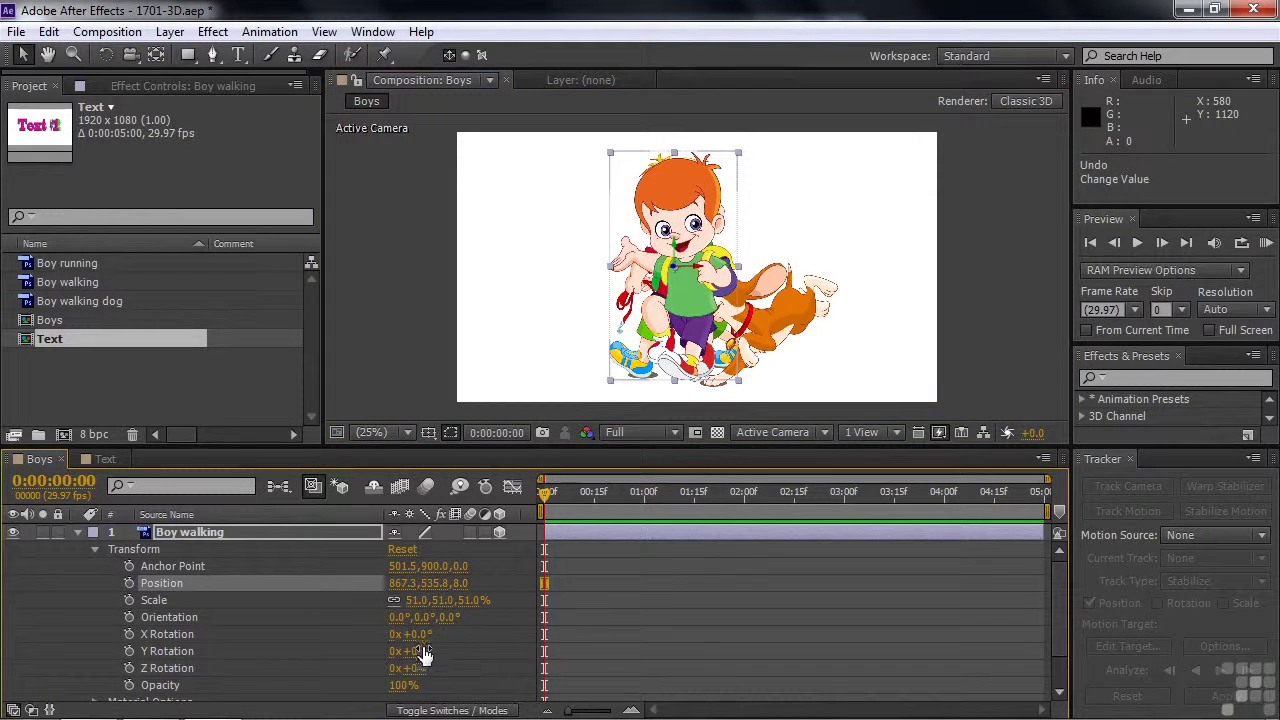
{"action": "left_click_drag", "start_coordinate": [412, 634], "coordinate": [393, 667]}
{"action": "key", "text": "ctrl+z"}
{"action": "key", "text": "ctrl+z"}
{"action": "key", "text": "ctrl+z"}
{"action": "key", "text": "ctrl+z"}
{"action": "mouse_move", "coordinate": [445, 618]}
{"action": "left_mouse_down"}
{"action": "mouse_move", "coordinate": [470, 618]}
{"action": "mouse_move", "coordinate": [390, 617]}
{"action": "mouse_move", "coordinate": [448, 619]}
{"action": "left_mouse_up"}
{"action": "key", "text": "ctrl+z"}
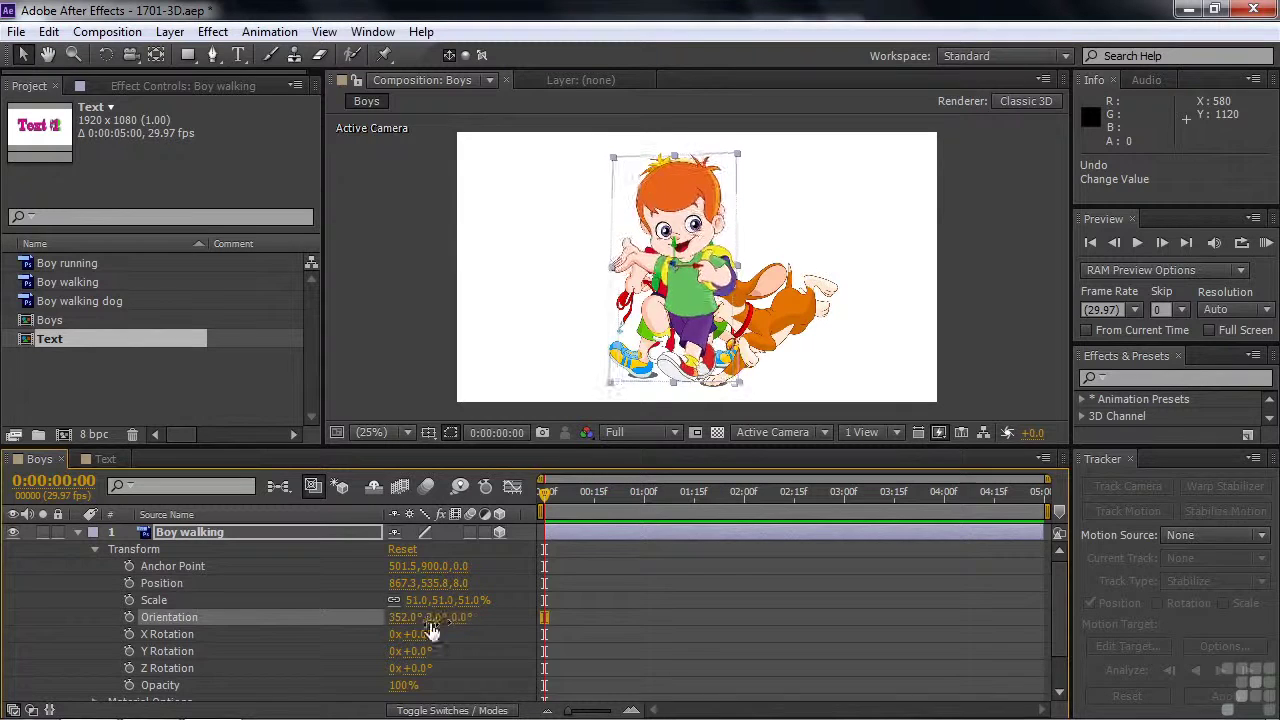
{"action": "key", "text": "ctrl+z"}
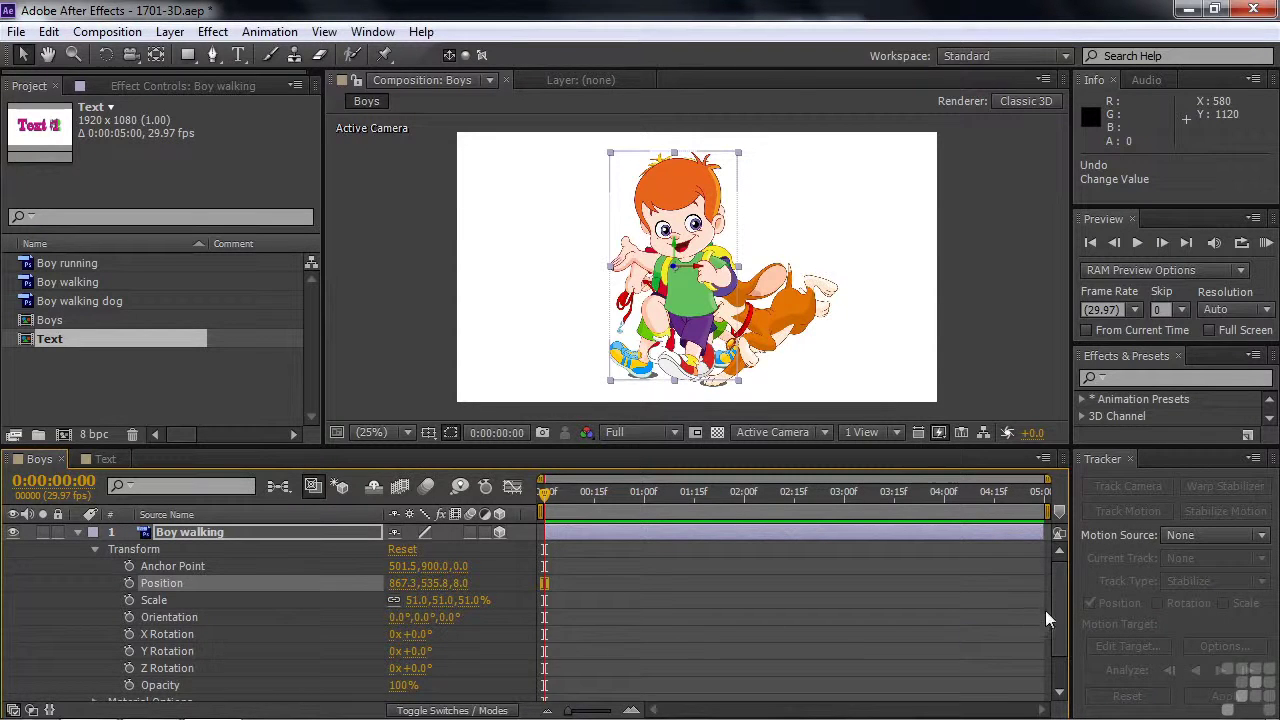
Step: Turn the Boy running and Boy walking dog layers into 3D layers
{"action": "scroll", "coordinate": [1055, 603], "scroll_direction": "down", "scroll_amount": 2}
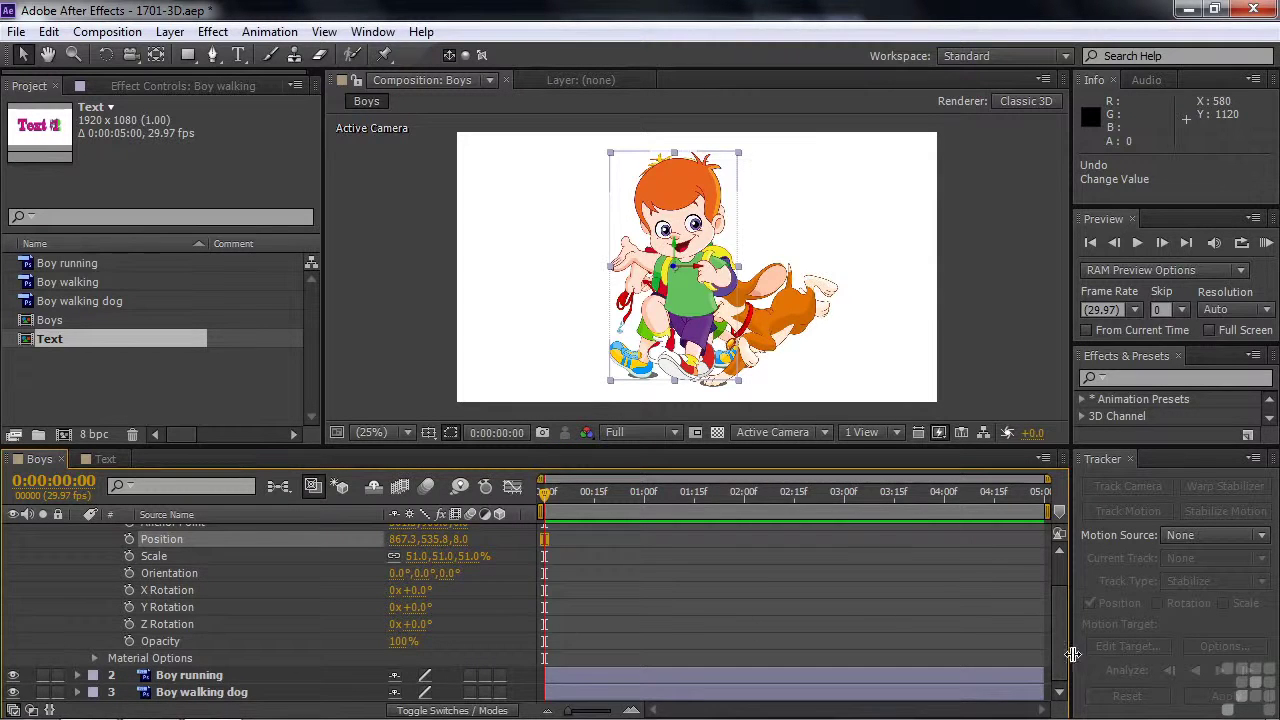
{"action": "left_click_drag", "start_coordinate": [1058, 655], "coordinate": [1065, 603]}
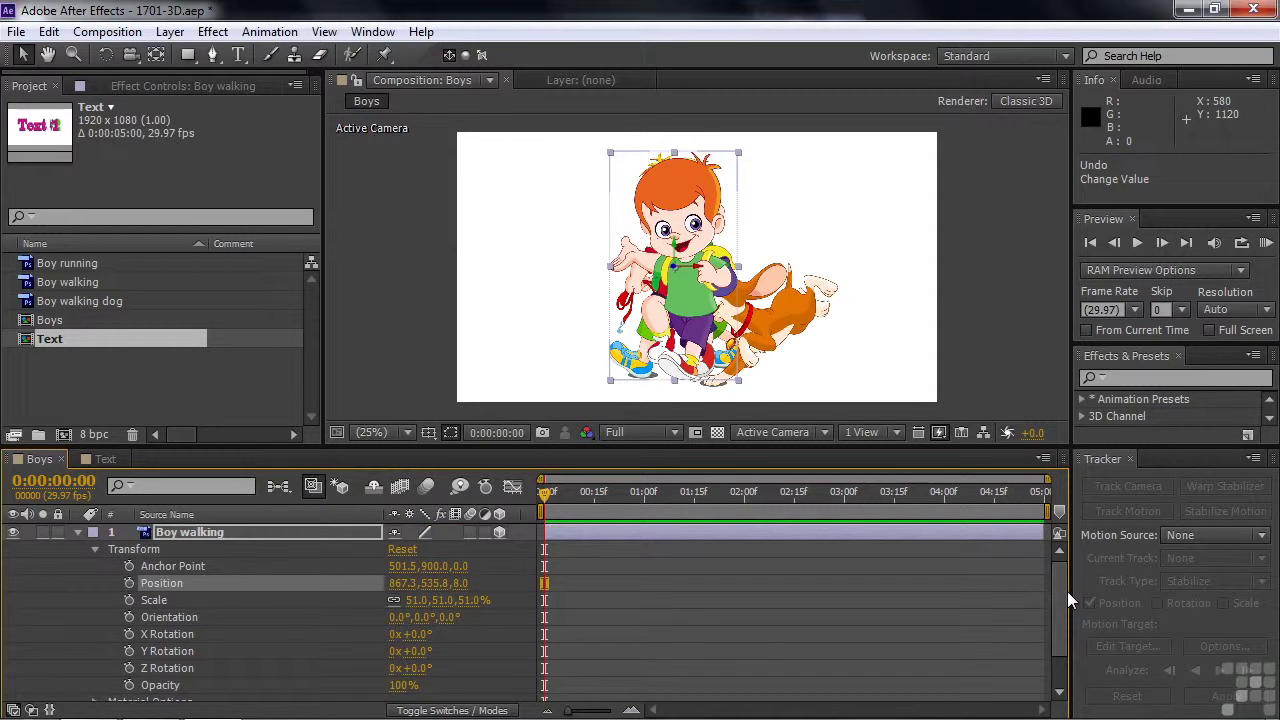
{"action": "scroll", "coordinate": [1058, 592], "scroll_direction": "down", "scroll_amount": 3}
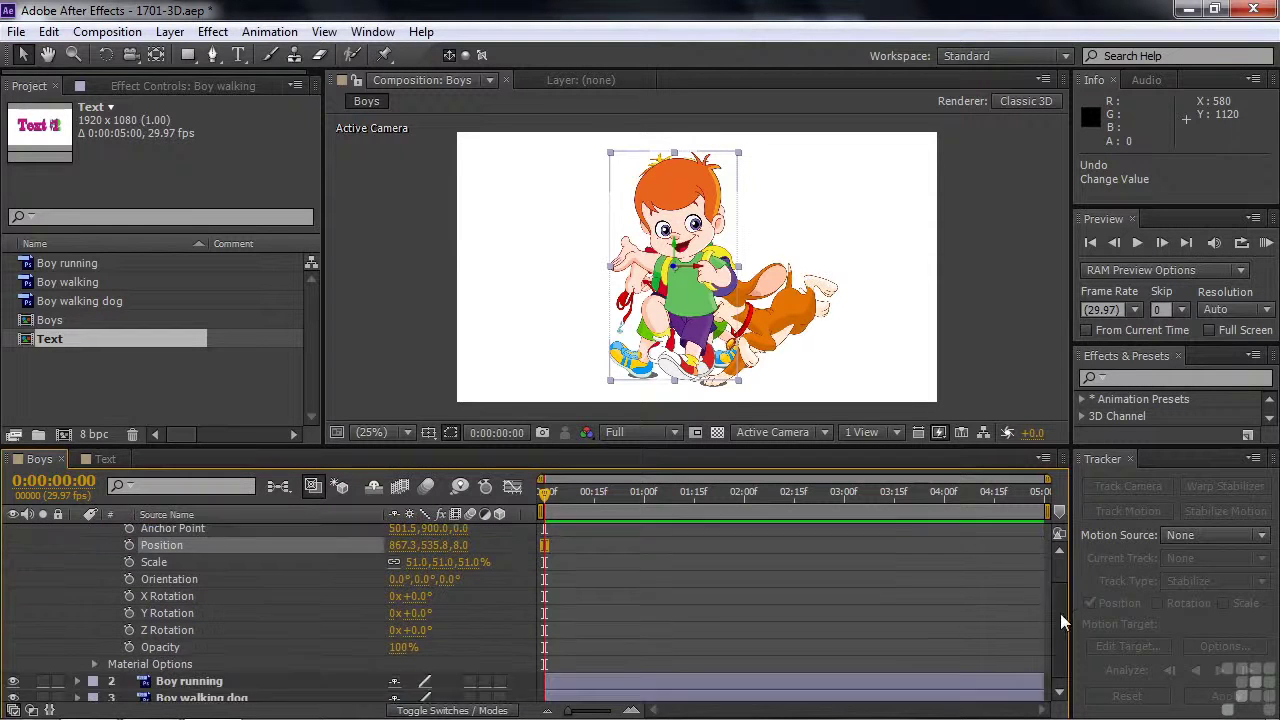
{"action": "left_click", "coordinate": [499, 676]}
{"action": "left_click", "coordinate": [499, 692]}
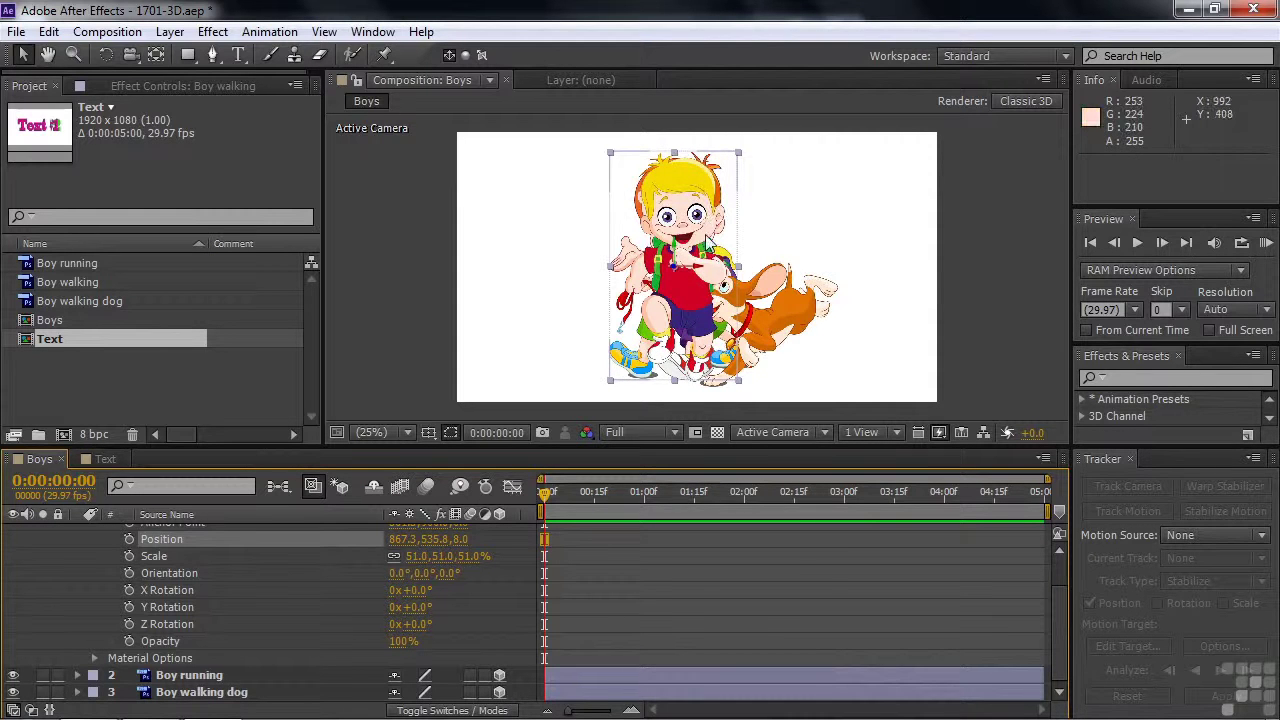
Step: Reveal the Boy running layer's transform properties and push it back in depth to a Z position of 100
{"action": "scroll", "coordinate": [1056, 641], "scroll_direction": "up", "scroll_amount": 2}
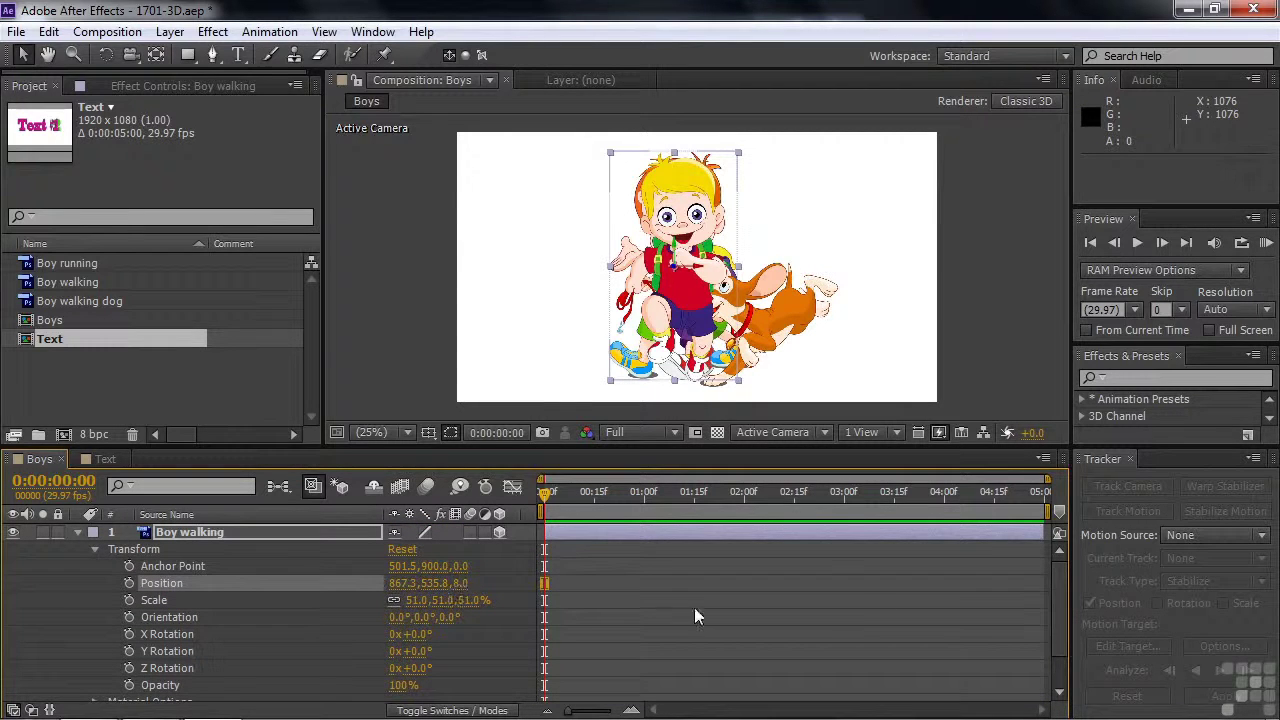
{"action": "scroll", "coordinate": [1056, 628], "scroll_direction": "down", "scroll_amount": 2}
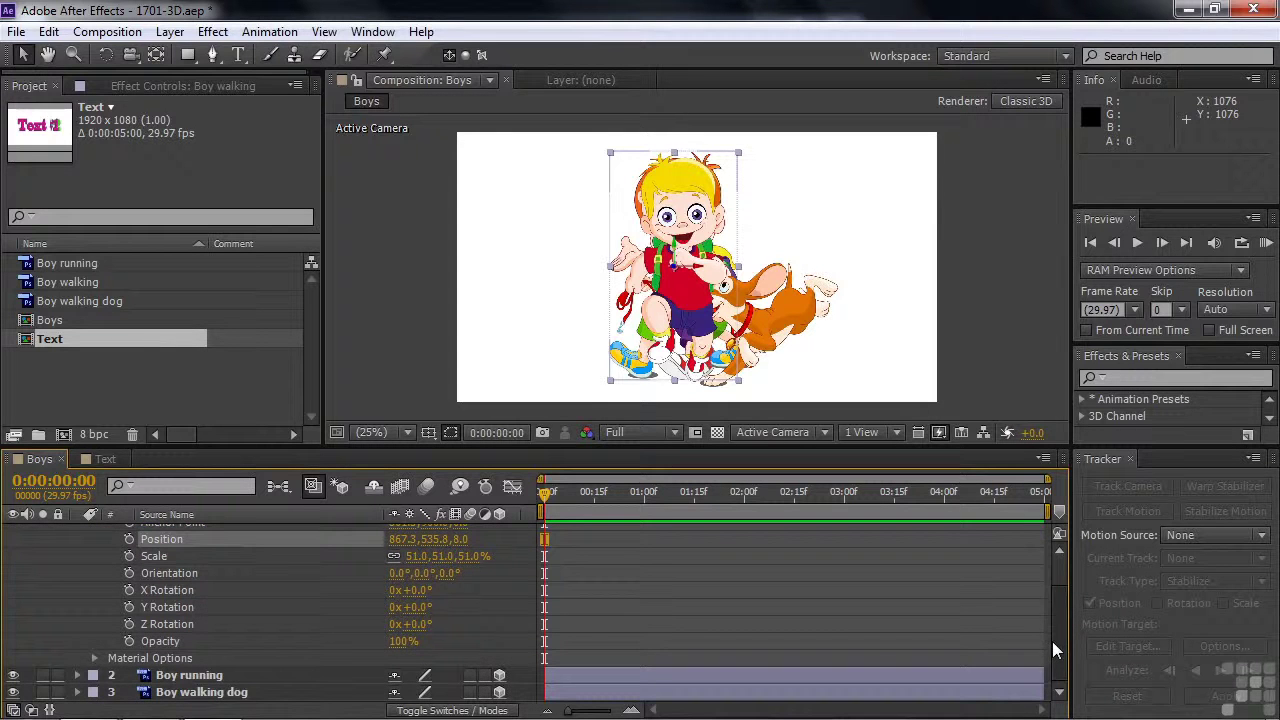
{"action": "left_click", "coordinate": [77, 675]}
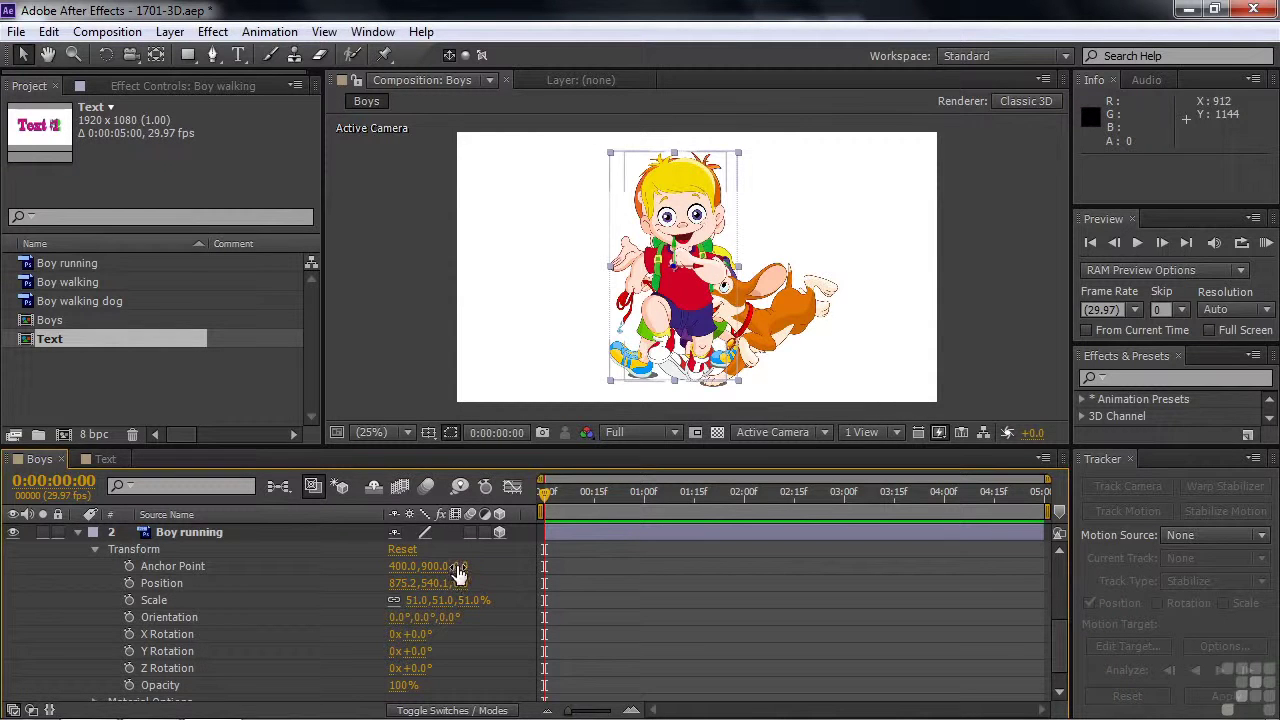
{"action": "left_click_drag", "start_coordinate": [458, 567], "coordinate": [488, 598]}
{"action": "key", "text": "ctrl+z"}
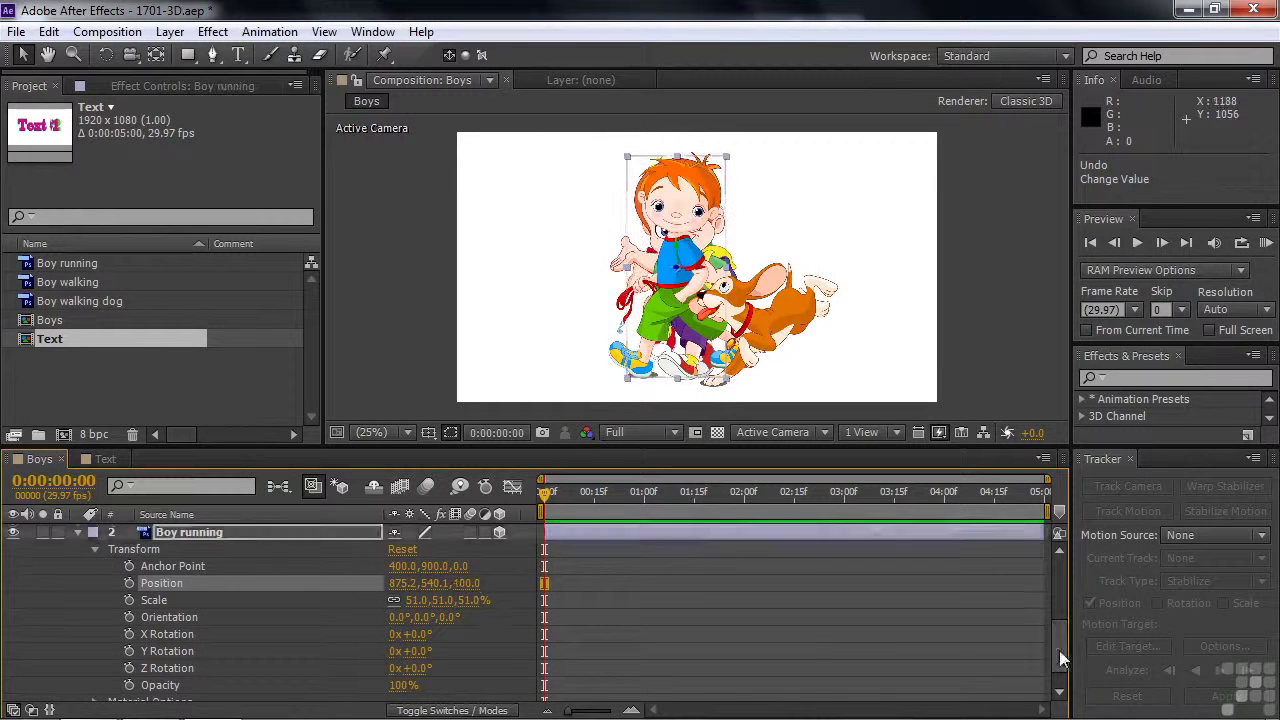
Step: Bring the Boy walking dog layer forward to Z position -179 and slide it along X to about 633.7
{"action": "scroll", "coordinate": [1069, 663], "scroll_direction": "down", "scroll_amount": 1}
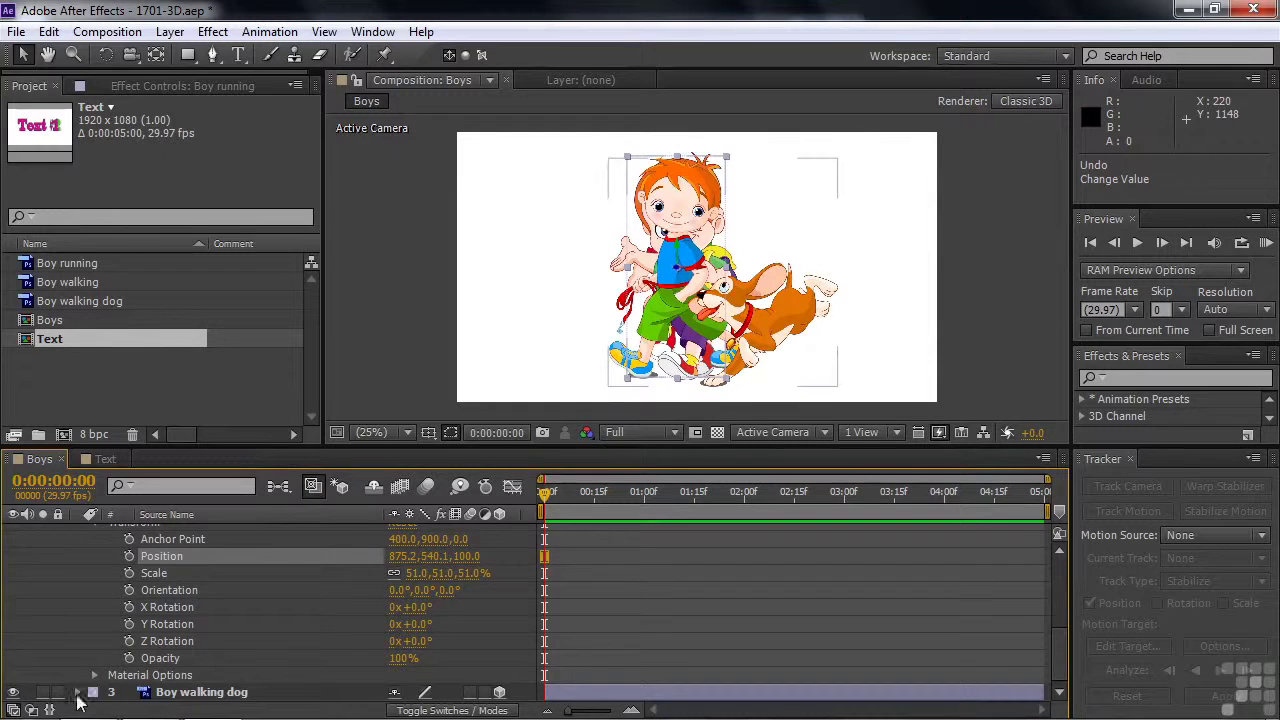
{"action": "left_click", "coordinate": [77, 692]}
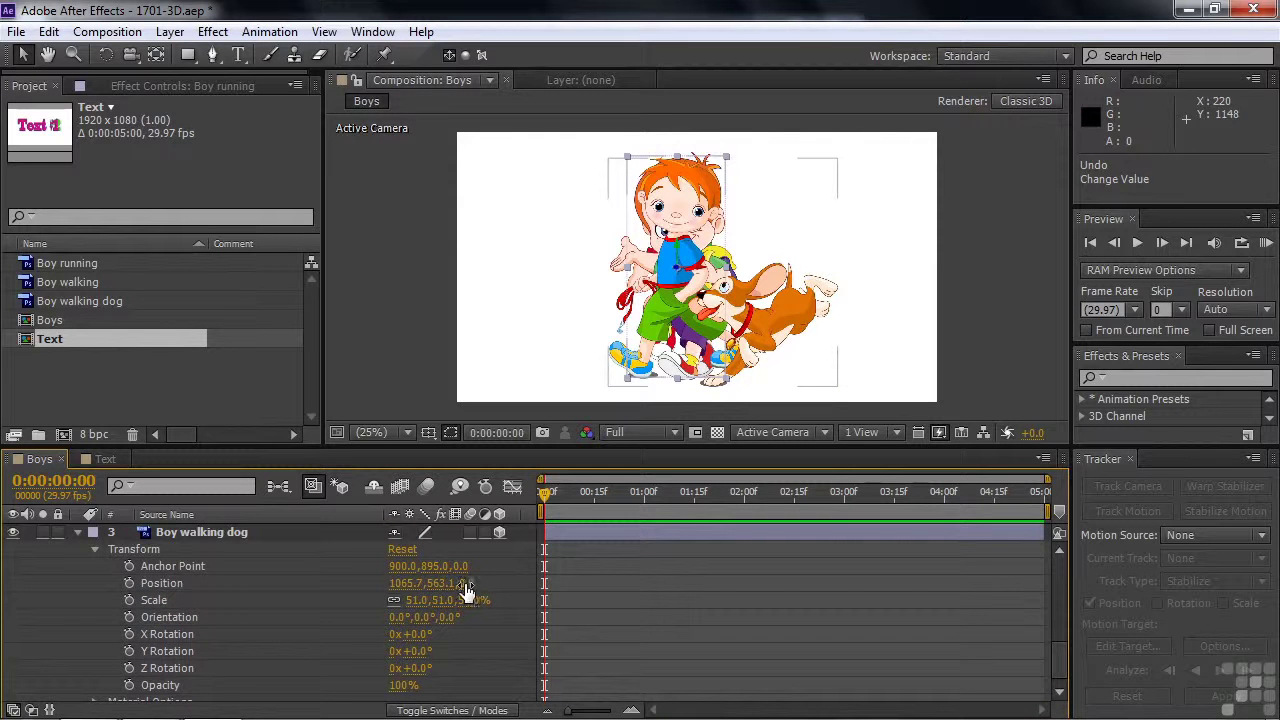
{"action": "left_click_drag", "start_coordinate": [467, 583], "coordinate": [500, 585]}
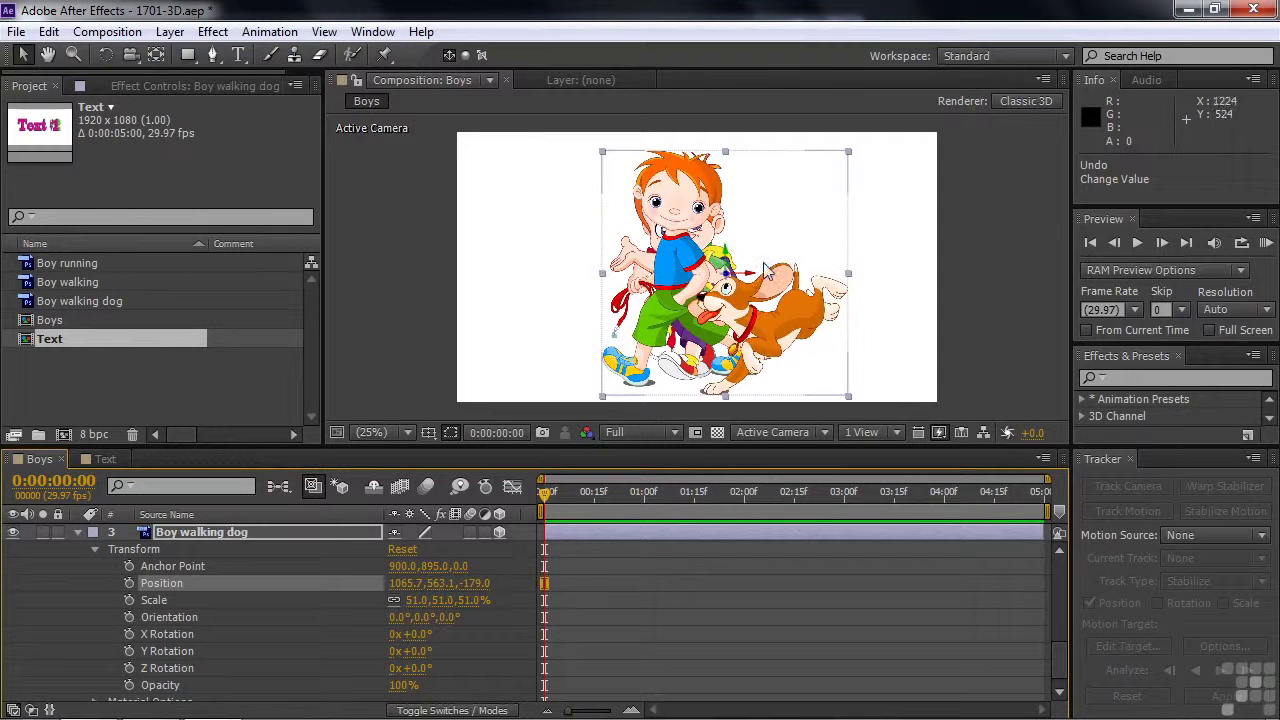
{"action": "left_click_drag", "start_coordinate": [743, 273], "coordinate": [645, 285]}
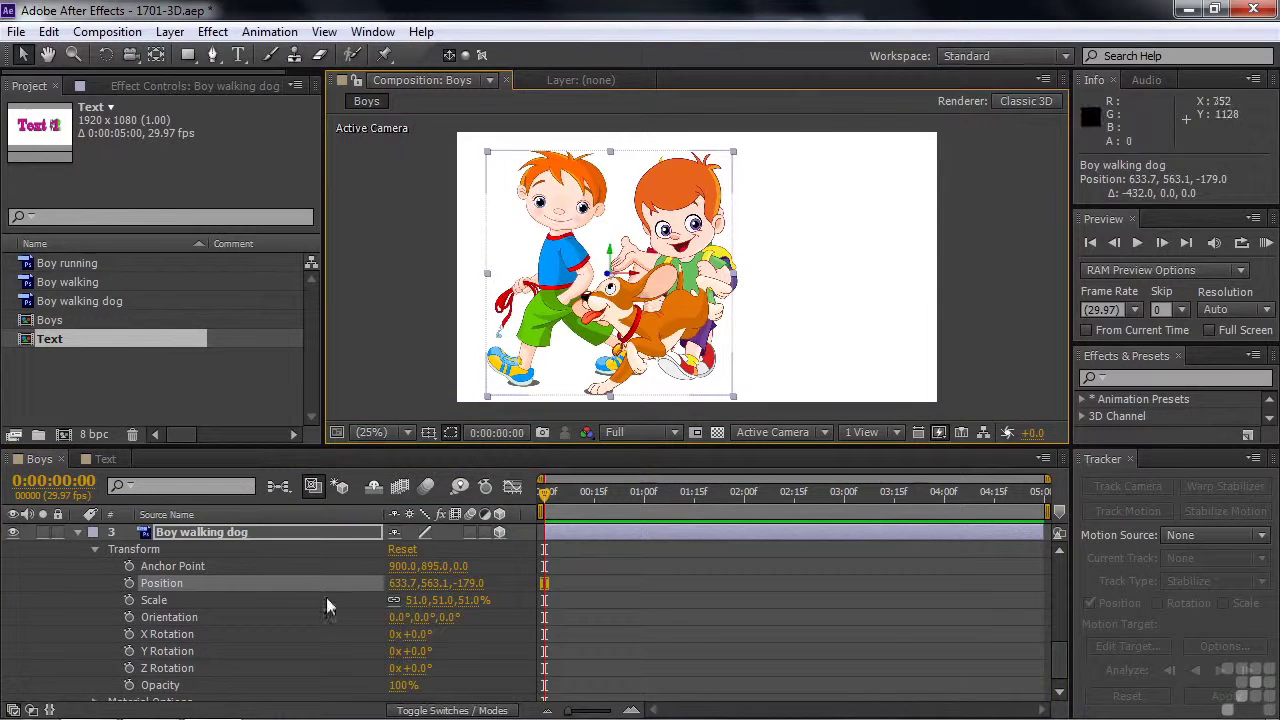
Step: Slide the Boy walking layer along its X axis to about 1403.3, clear of the other two boys
{"action": "scroll", "coordinate": [472, 598], "scroll_direction": "up", "scroll_amount": 6}
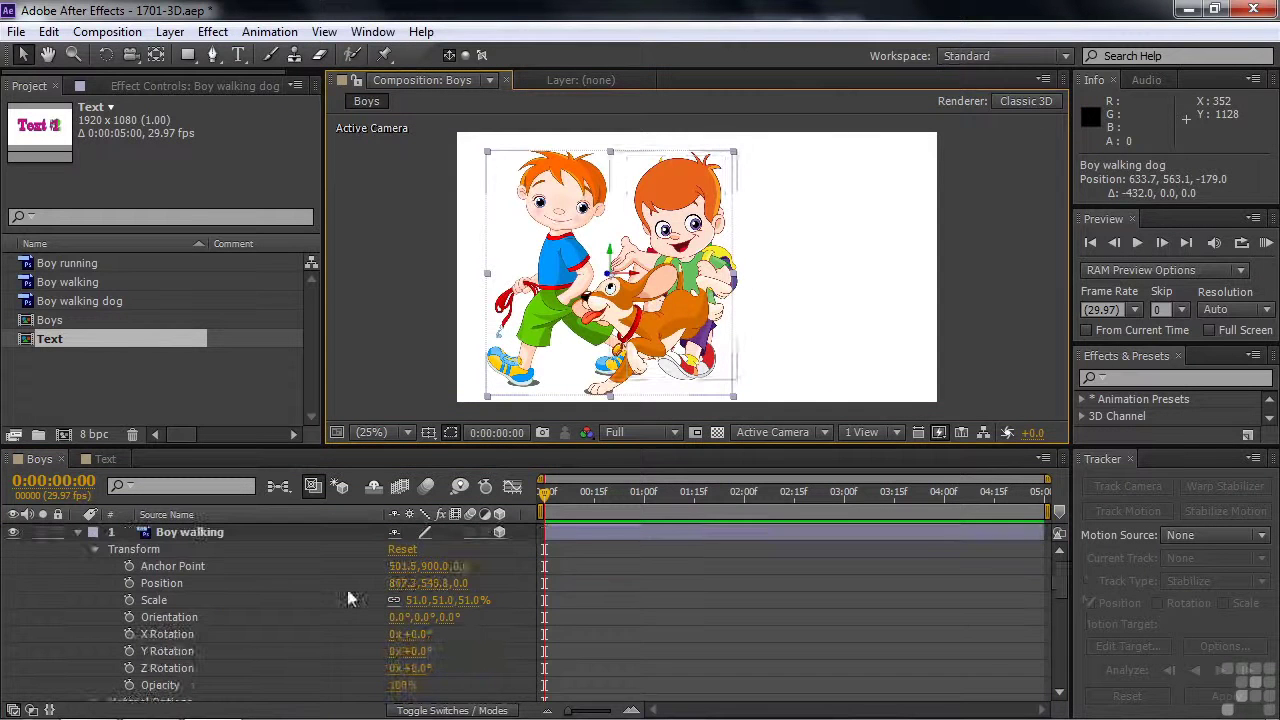
{"action": "left_click", "coordinate": [219, 533]}
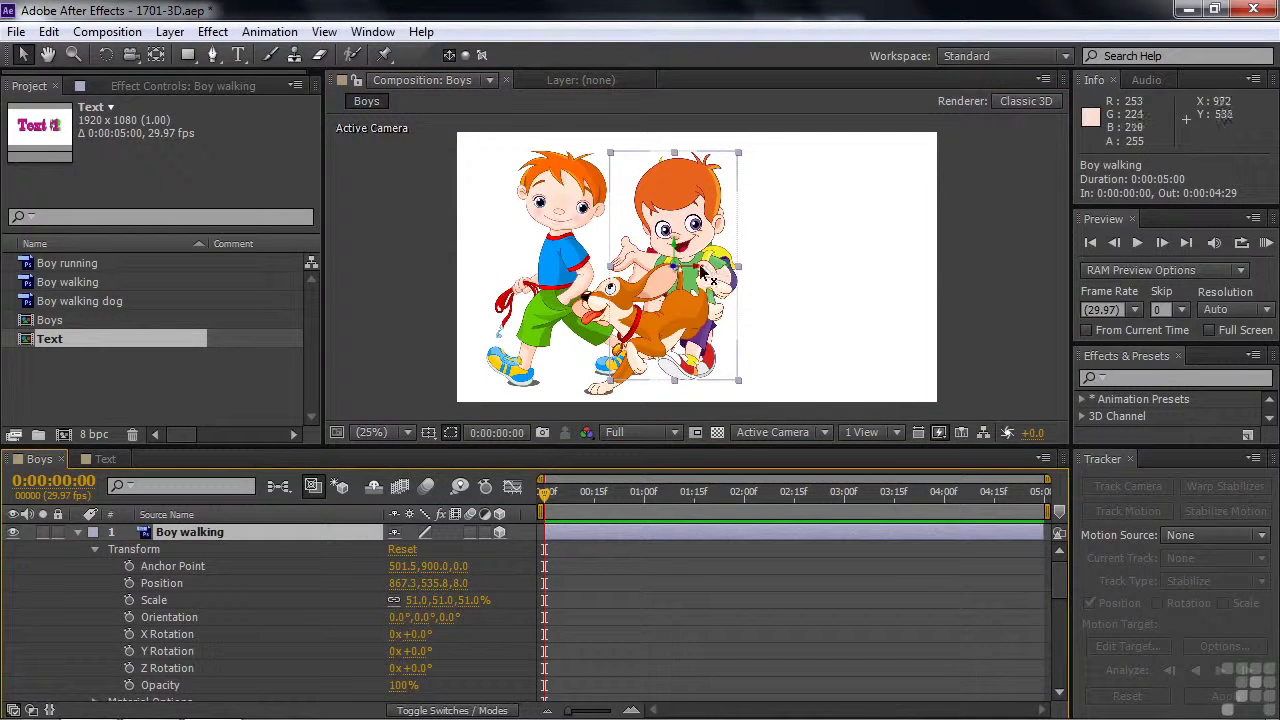
{"action": "left_click_drag", "start_coordinate": [704, 277], "coordinate": [836, 276]}
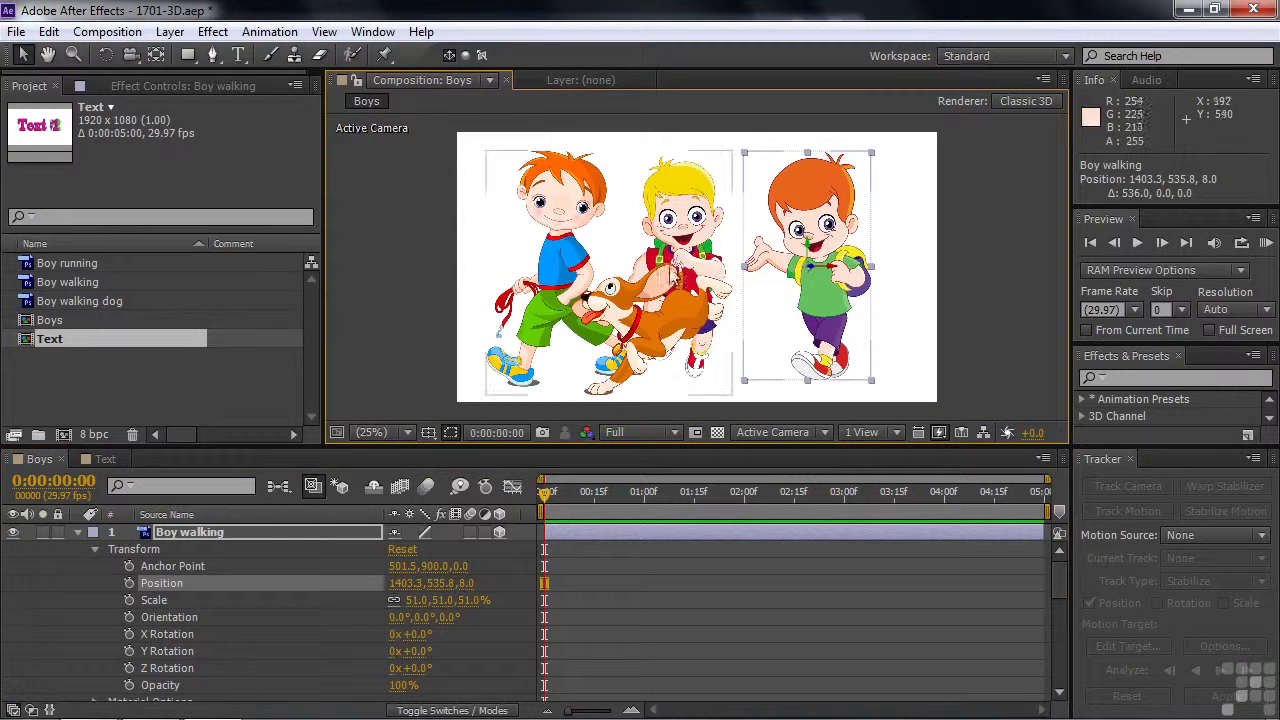
Step: Slide the Boy running layer along X between the other two boys and move the Boy walking layer to X position 1530.3
{"action": "left_click", "coordinate": [690, 240]}
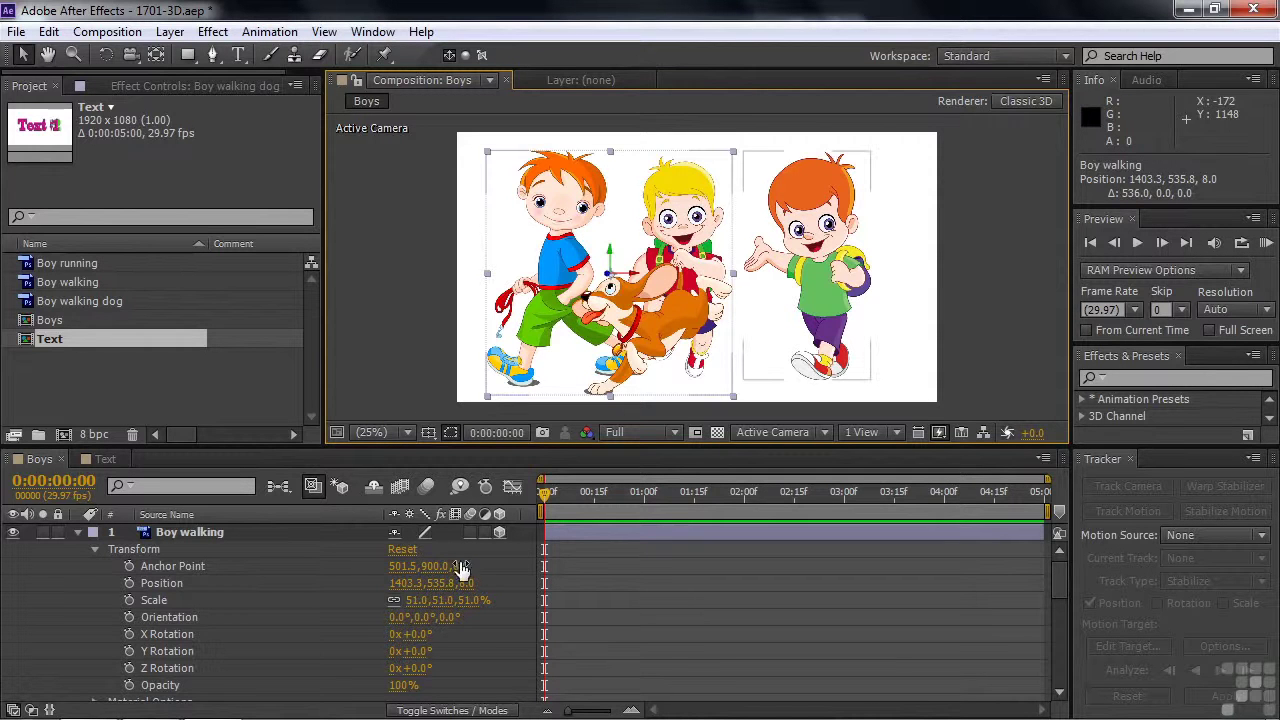
{"action": "left_click_drag", "start_coordinate": [1060, 555], "coordinate": [1066, 655]}
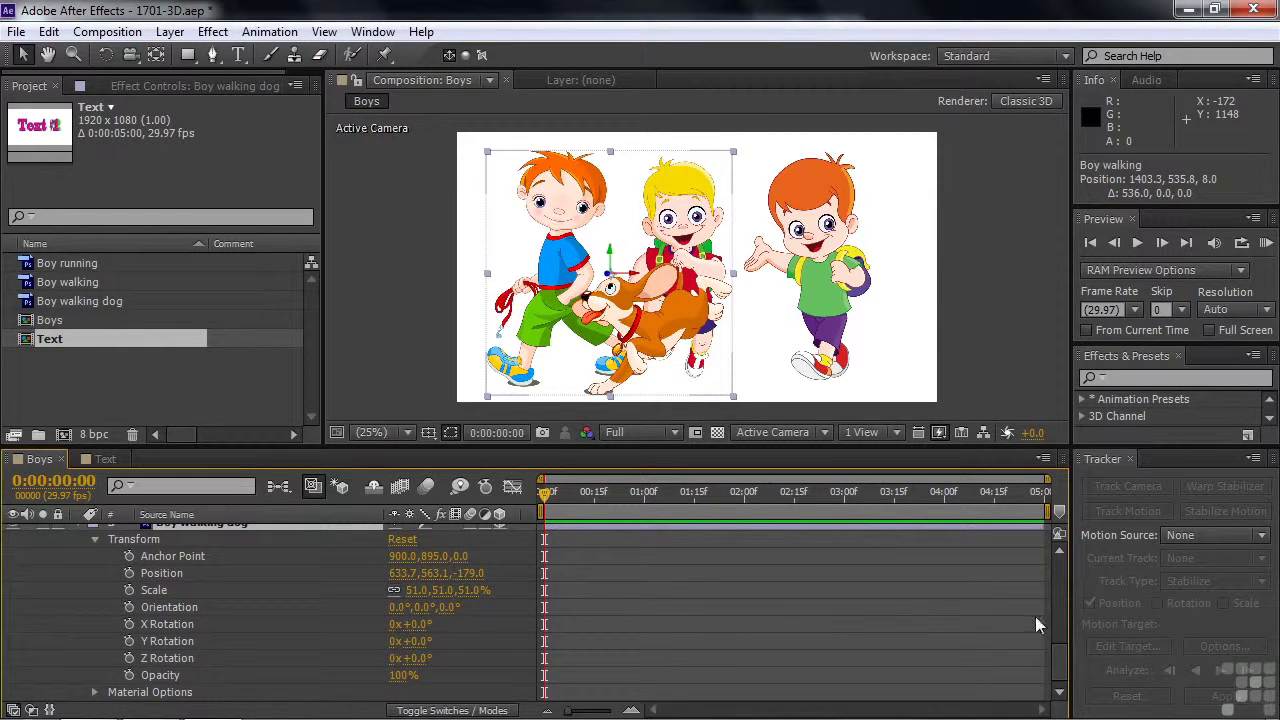
{"action": "left_click_drag", "start_coordinate": [1055, 653], "coordinate": [1062, 649]}
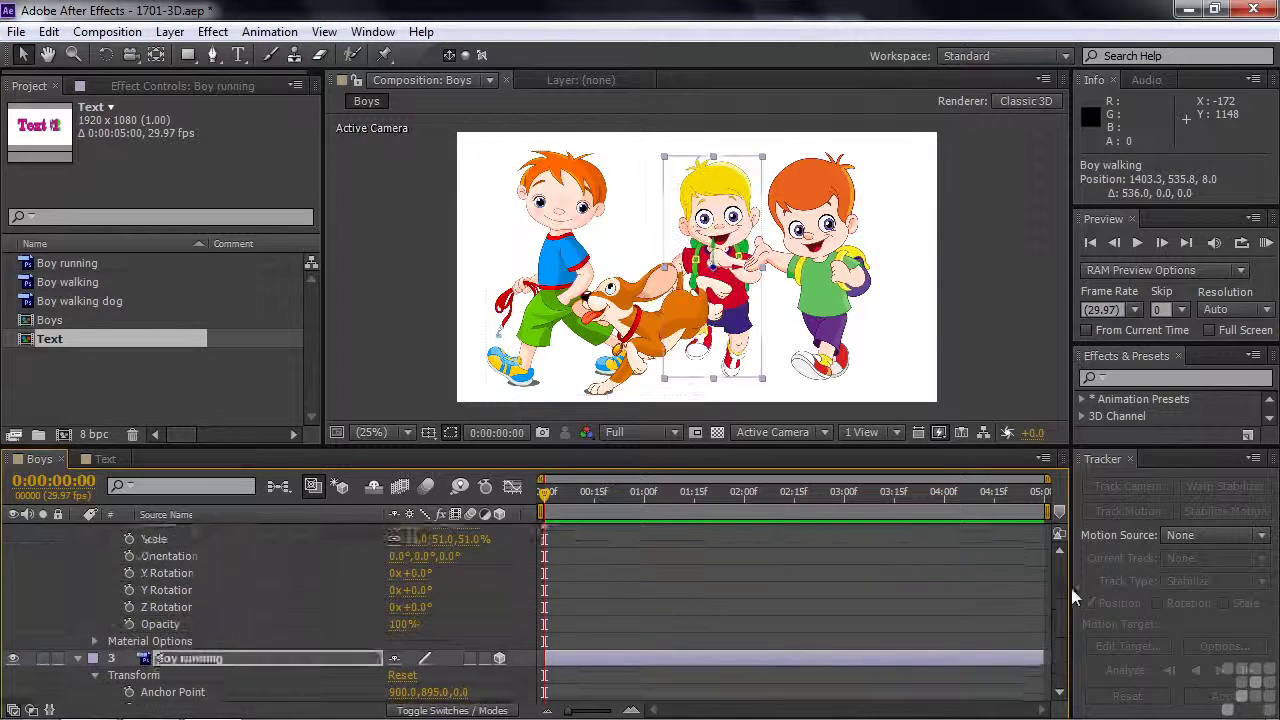
{"action": "left_click_drag", "start_coordinate": [1070, 584], "coordinate": [1074, 571]}
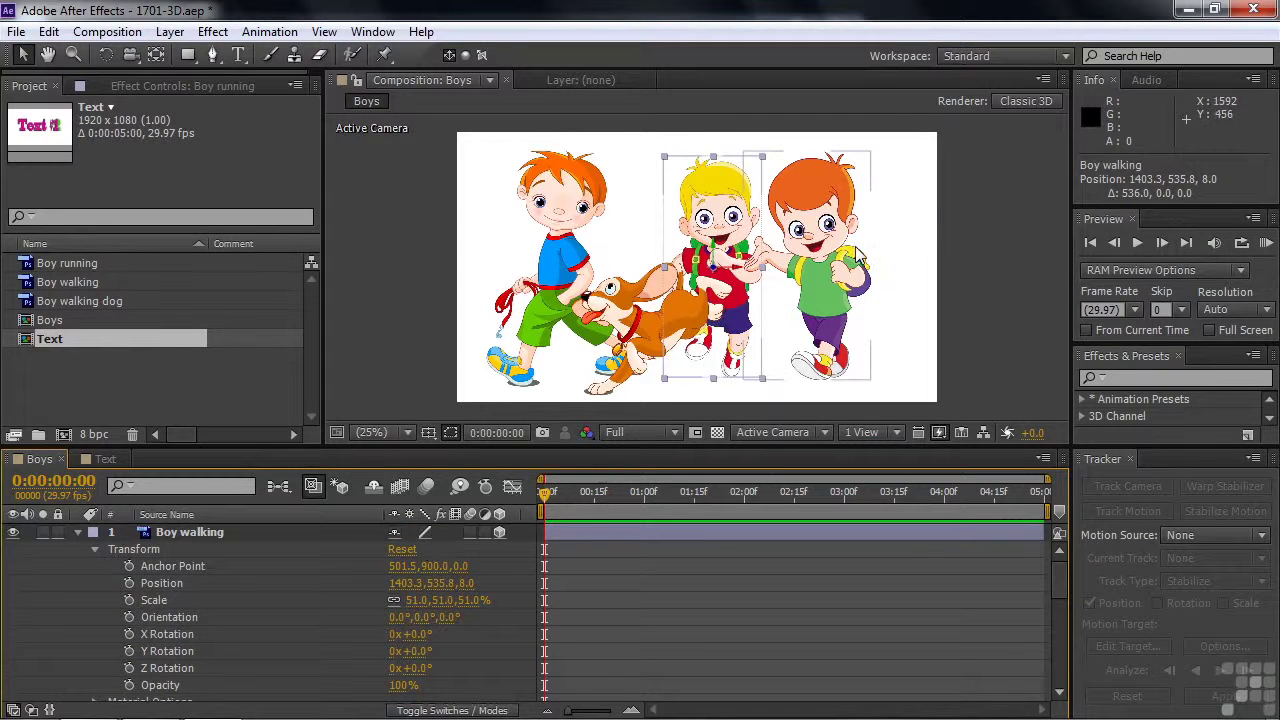
{"action": "left_click_drag", "start_coordinate": [408, 583], "coordinate": [310, 598]}
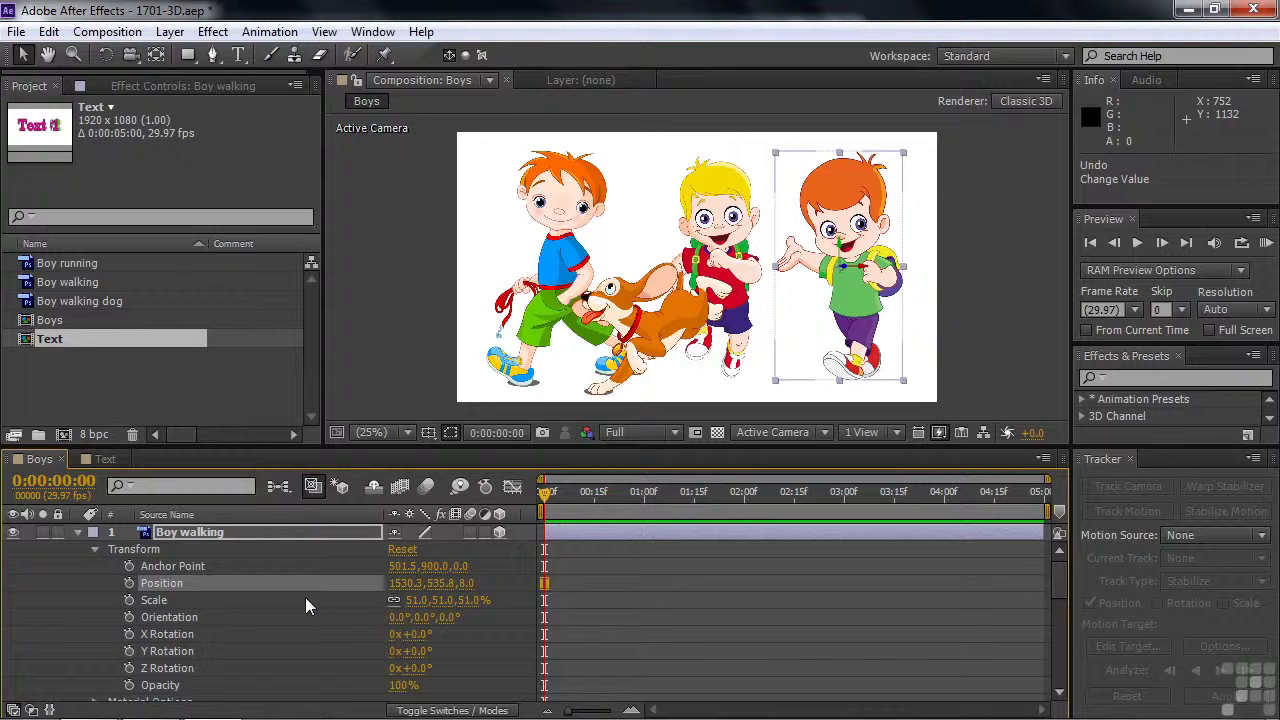
Step: In the Text composition, turn the Text #1 and Text #2 layers into 3D layers and reorder Text #1 below Text #2
{"action": "left_click", "coordinate": [91, 457]}
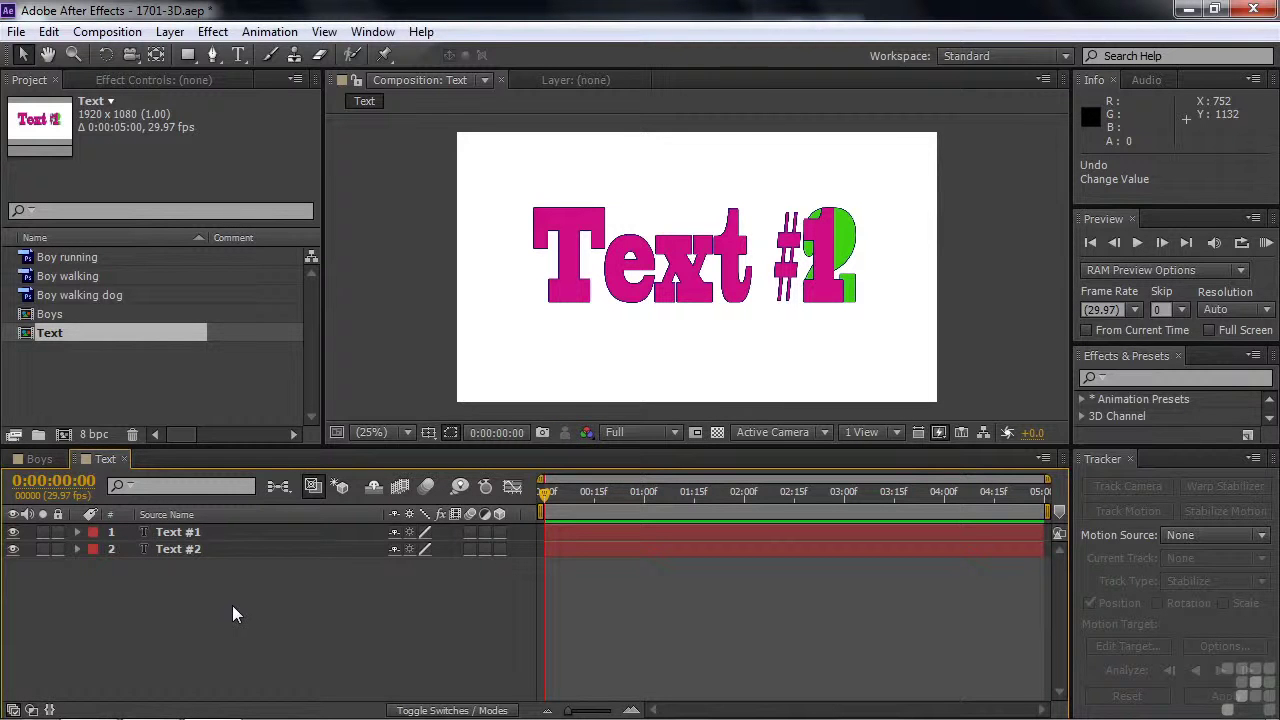
{"action": "left_click_drag", "start_coordinate": [164, 548], "coordinate": [208, 540]}
{"action": "left_click", "coordinate": [172, 551]}
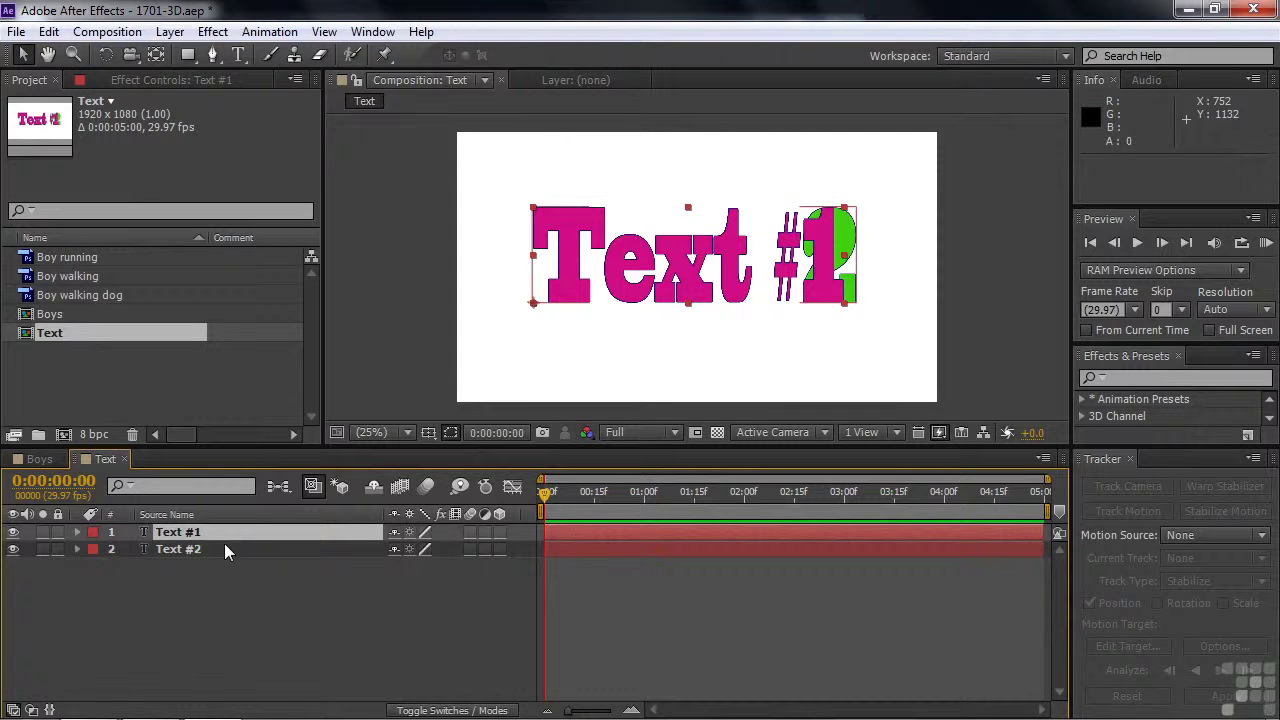
{"action": "left_click_drag", "start_coordinate": [502, 538], "coordinate": [501, 545]}
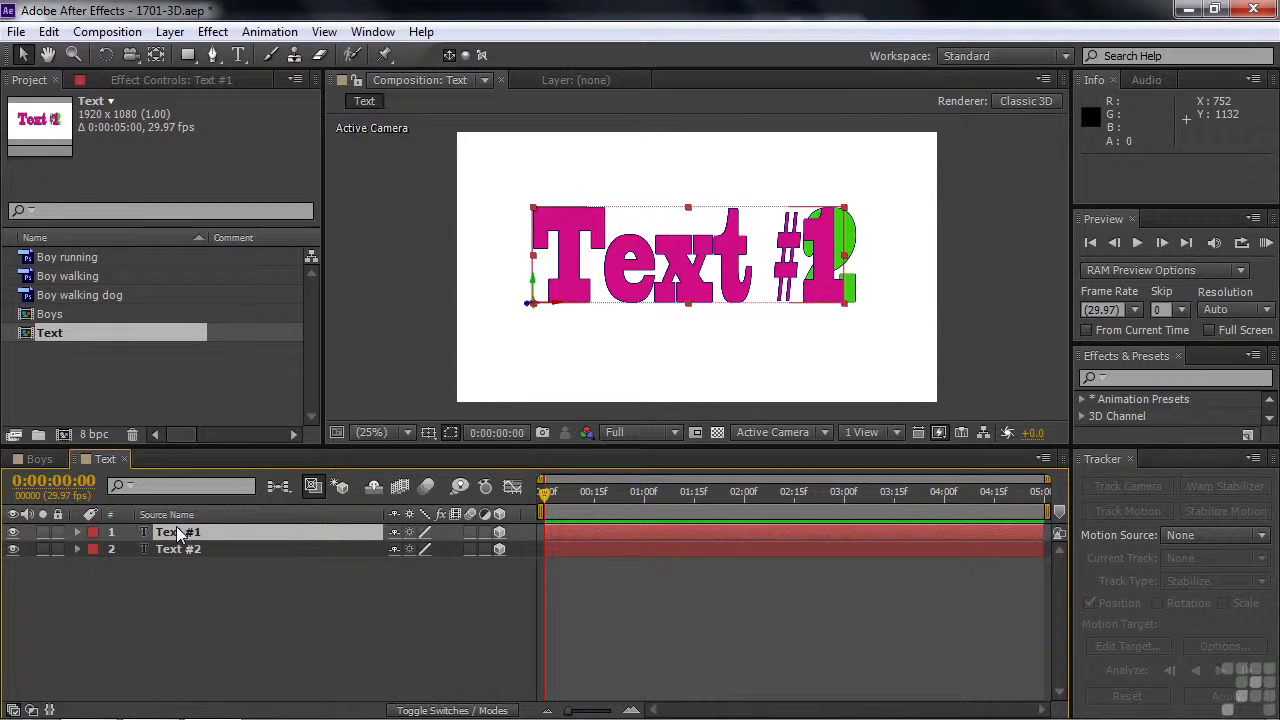
{"action": "left_click_drag", "start_coordinate": [178, 535], "coordinate": [178, 567]}
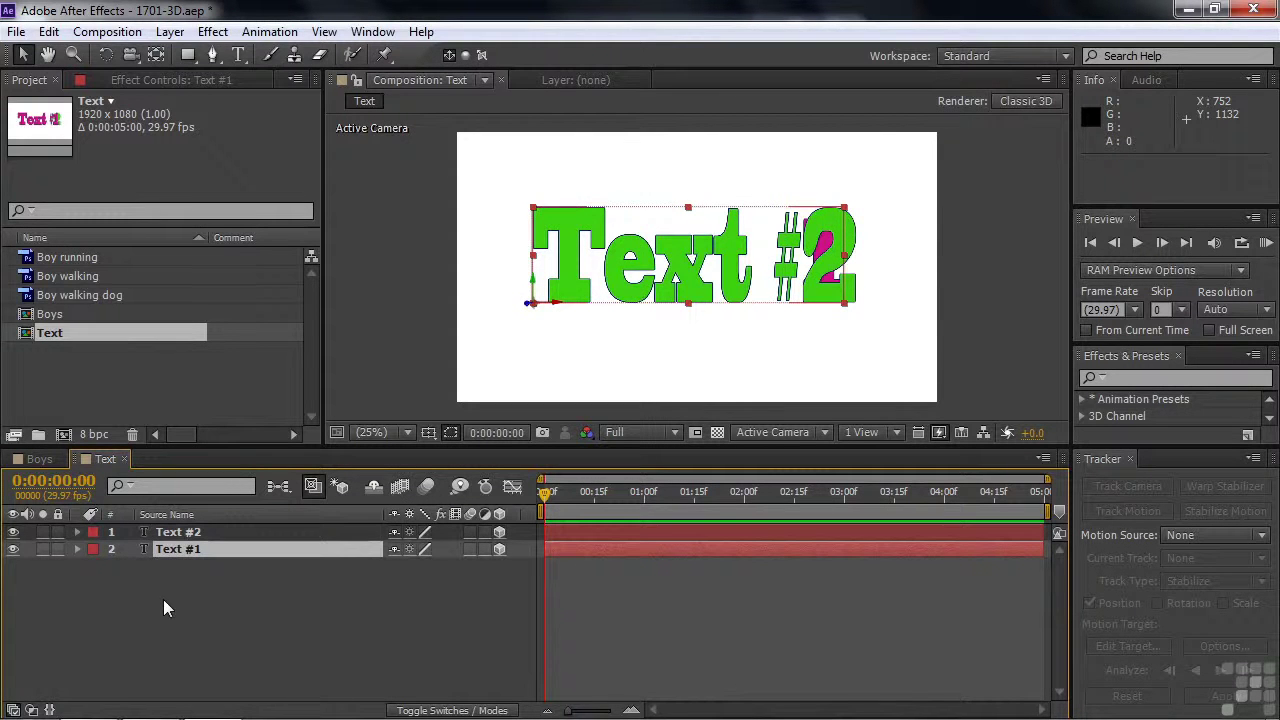
Step: Reveal the text layers' transform properties, push Text #2 back to Z position 1038, and collapse the properties again
{"action": "left_click_drag", "start_coordinate": [163, 599], "coordinate": [172, 532]}
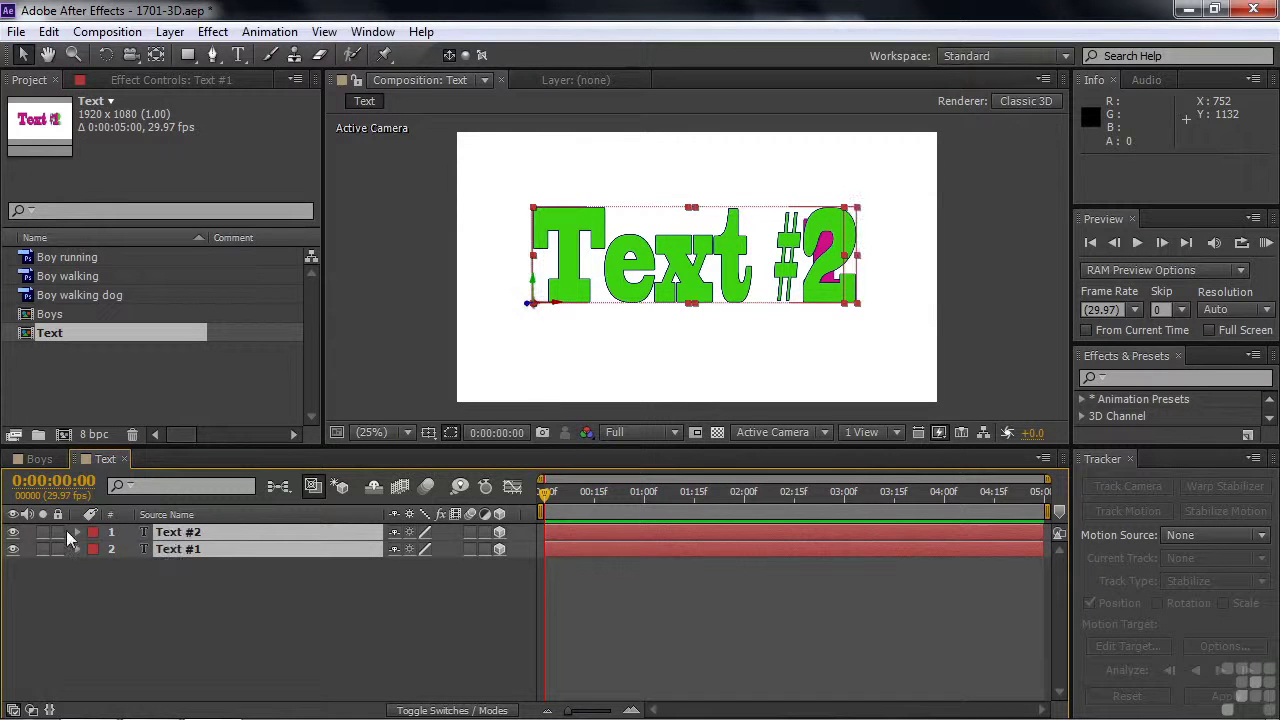
{"action": "left_click", "coordinate": [76, 532]}
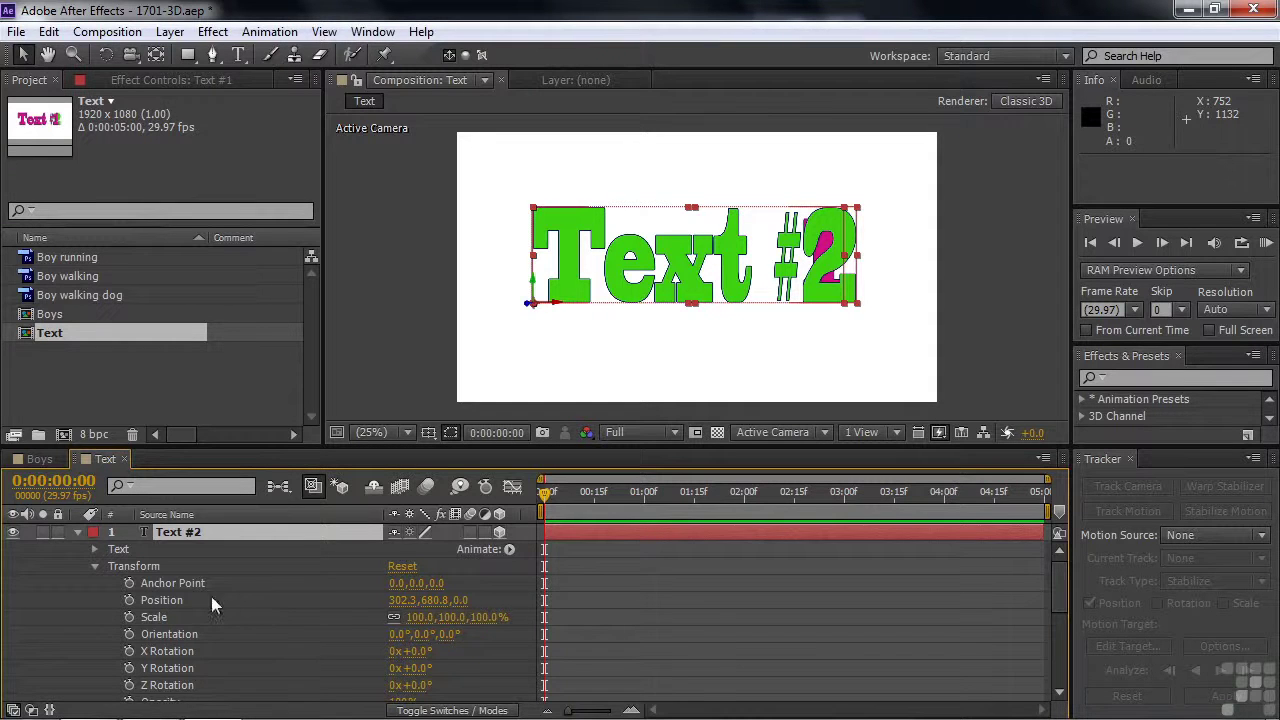
{"action": "left_click", "coordinate": [62, 596]}
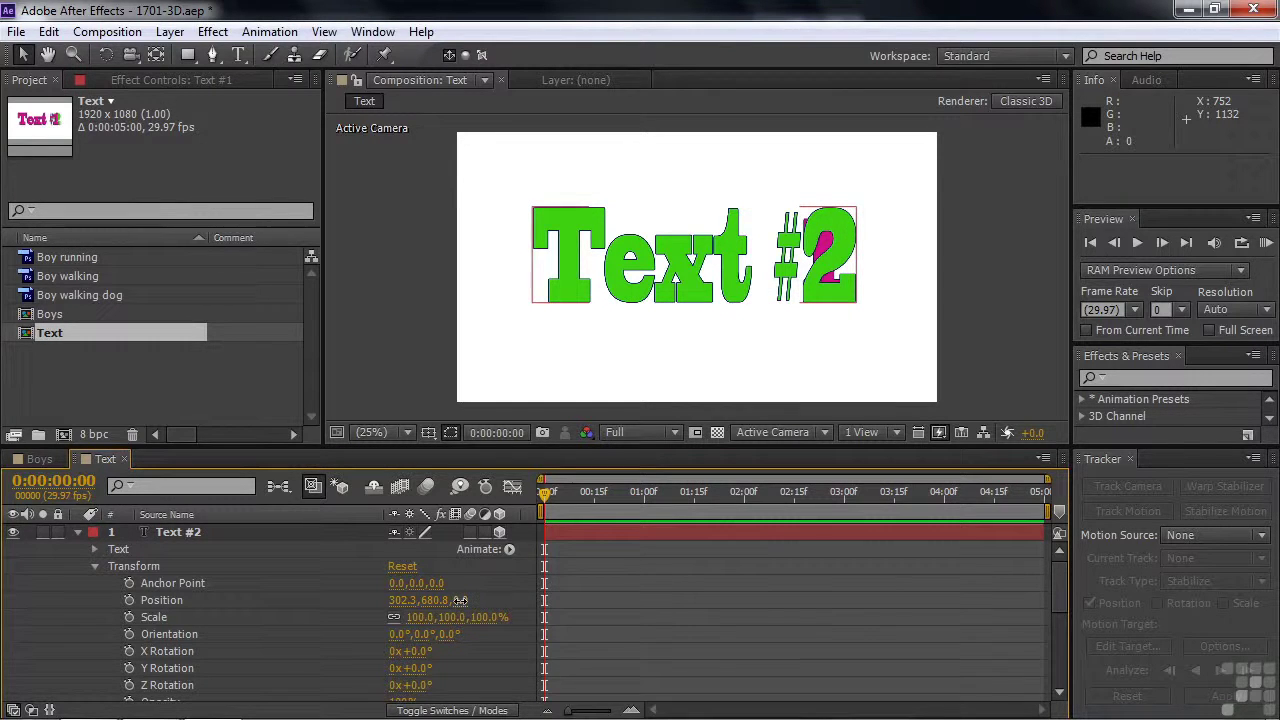
{"action": "left_click_drag", "start_coordinate": [460, 600], "coordinate": [876, 555]}
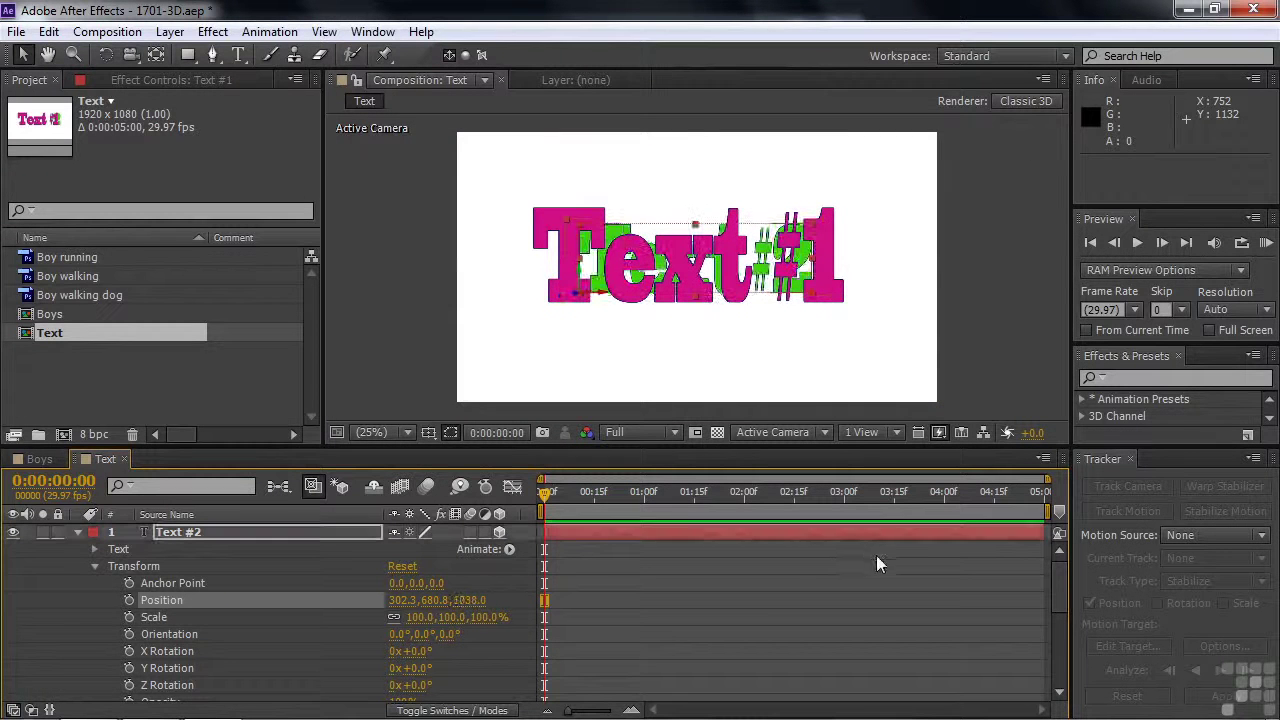
{"action": "left_click", "coordinate": [77, 532]}
{"action": "left_click", "coordinate": [79, 550]}
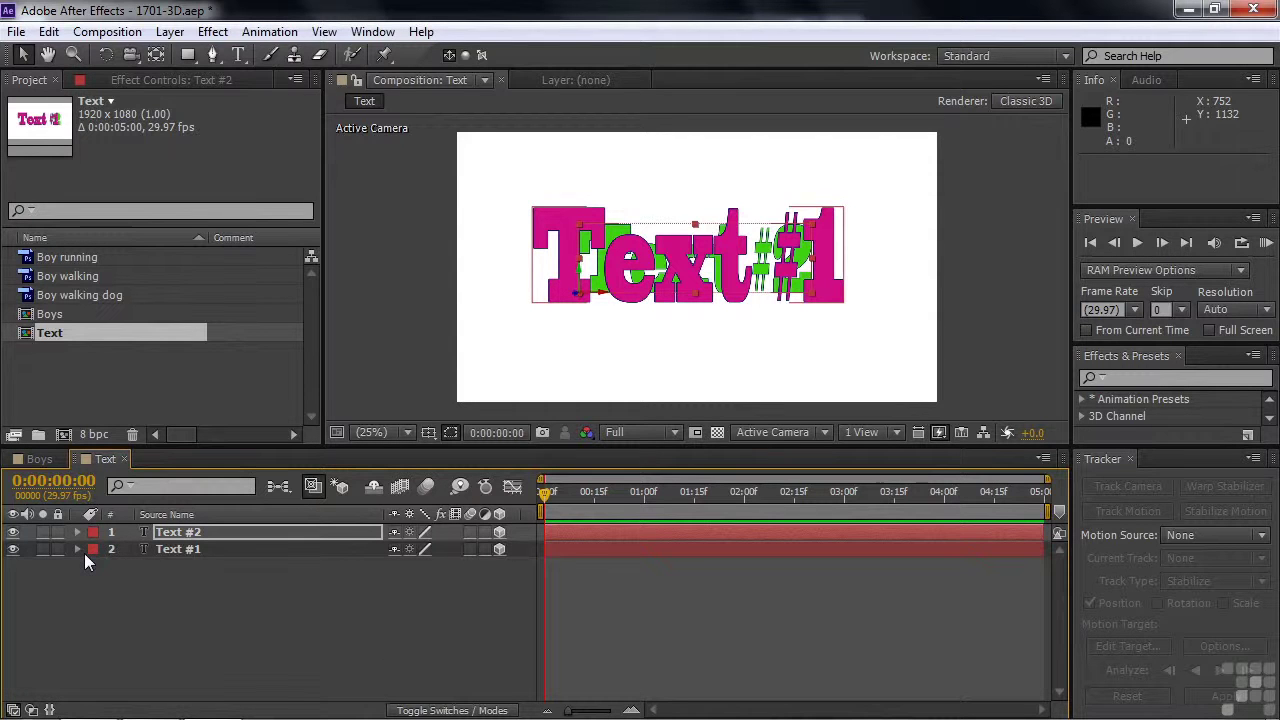
Step: Rotate the Text #1 layer in 3D to an orientation of about 5.1°, 323.8°, 357.7°
{"action": "left_click", "coordinate": [215, 549]}
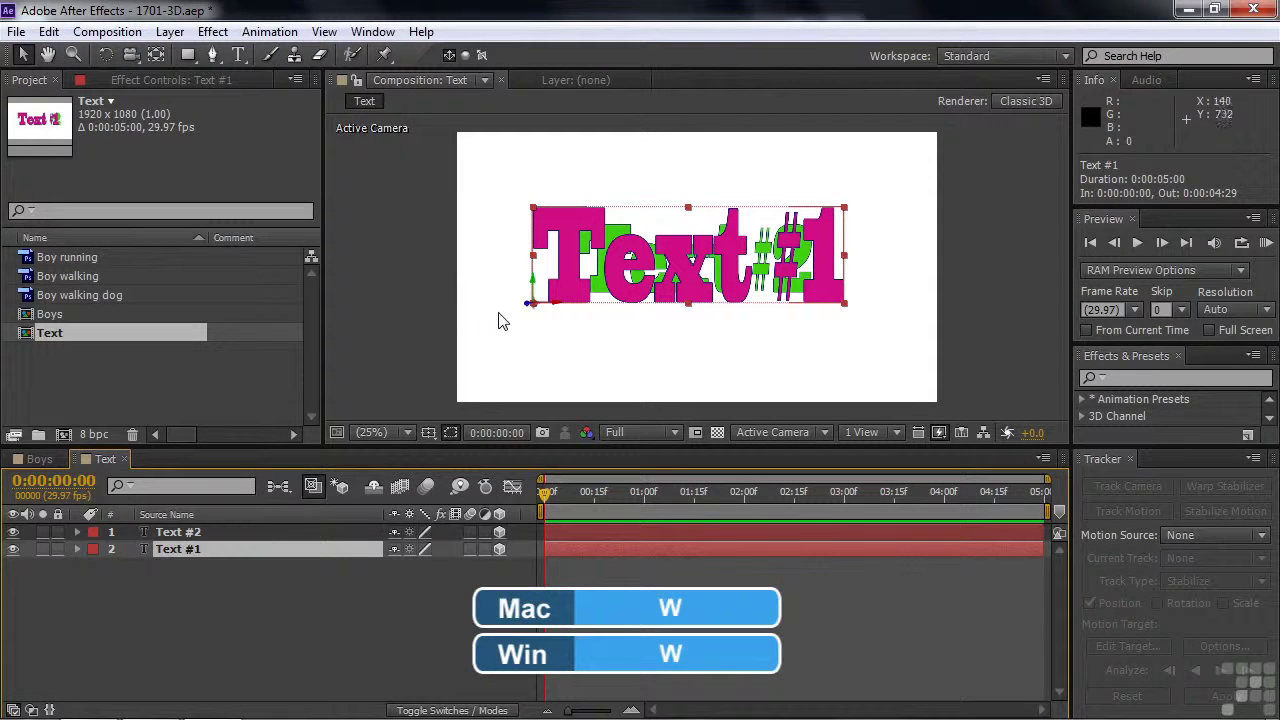
{"action": "key", "text": "w"}
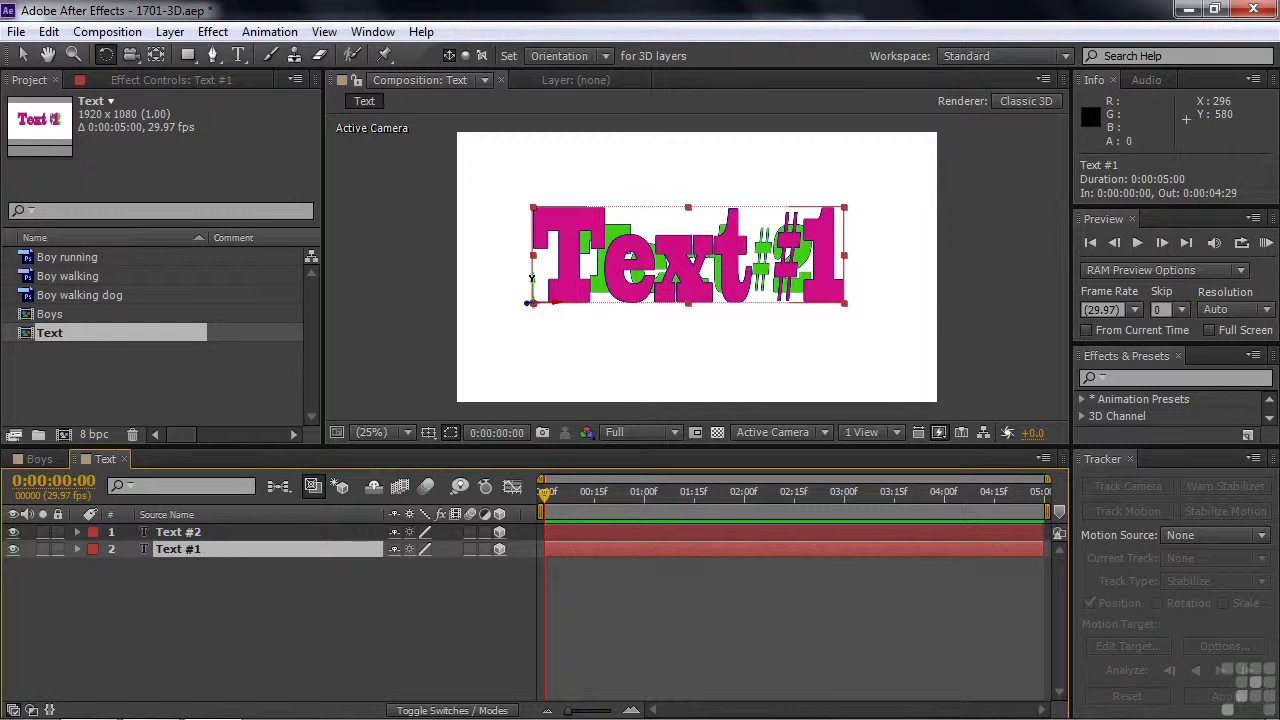
{"action": "mouse_move", "coordinate": [543, 283]}
{"action": "left_mouse_down"}
{"action": "mouse_move", "coordinate": [545, 320]}
{"action": "mouse_move", "coordinate": [634, 153]}
{"action": "mouse_move", "coordinate": [547, 277]}
{"action": "mouse_move", "coordinate": [560, 300]}
{"action": "mouse_move", "coordinate": [590, 240]}
{"action": "mouse_move", "coordinate": [540, 270]}
{"action": "mouse_move", "coordinate": [545, 284]}
{"action": "left_mouse_up"}
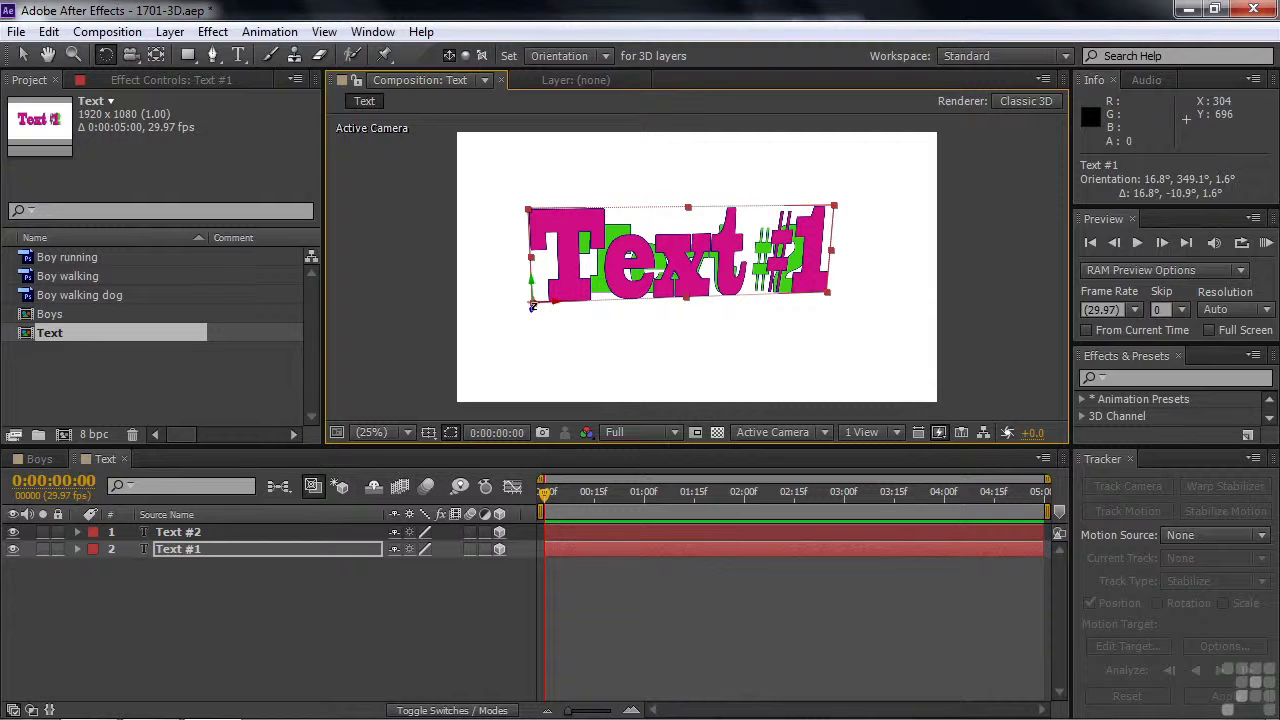
{"action": "mouse_move", "coordinate": [533, 280]}
{"action": "left_mouse_down"}
{"action": "mouse_move", "coordinate": [600, 285]}
{"action": "mouse_move", "coordinate": [520, 287]}
{"action": "mouse_move", "coordinate": [545, 270]}
{"action": "mouse_move", "coordinate": [521, 307]}
{"action": "mouse_move", "coordinate": [514, 288]}
{"action": "mouse_move", "coordinate": [537, 314]}
{"action": "mouse_move", "coordinate": [530, 306]}
{"action": "mouse_move", "coordinate": [549, 300]}
{"action": "mouse_move", "coordinate": [534, 287]}
{"action": "mouse_move", "coordinate": [545, 295]}
{"action": "left_mouse_up"}
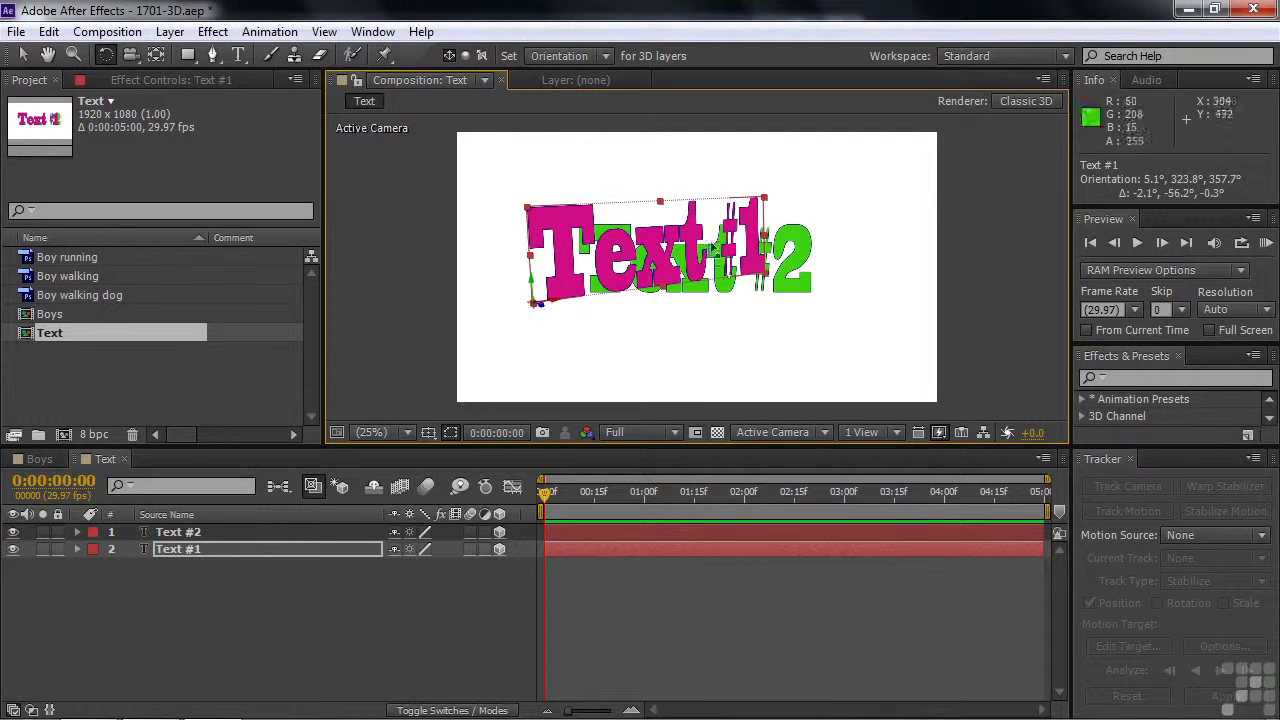
Step: Bring the Text #2 layer forward along its Z axis to about 456 so it intersects Text #1
{"action": "key", "text": "v"}
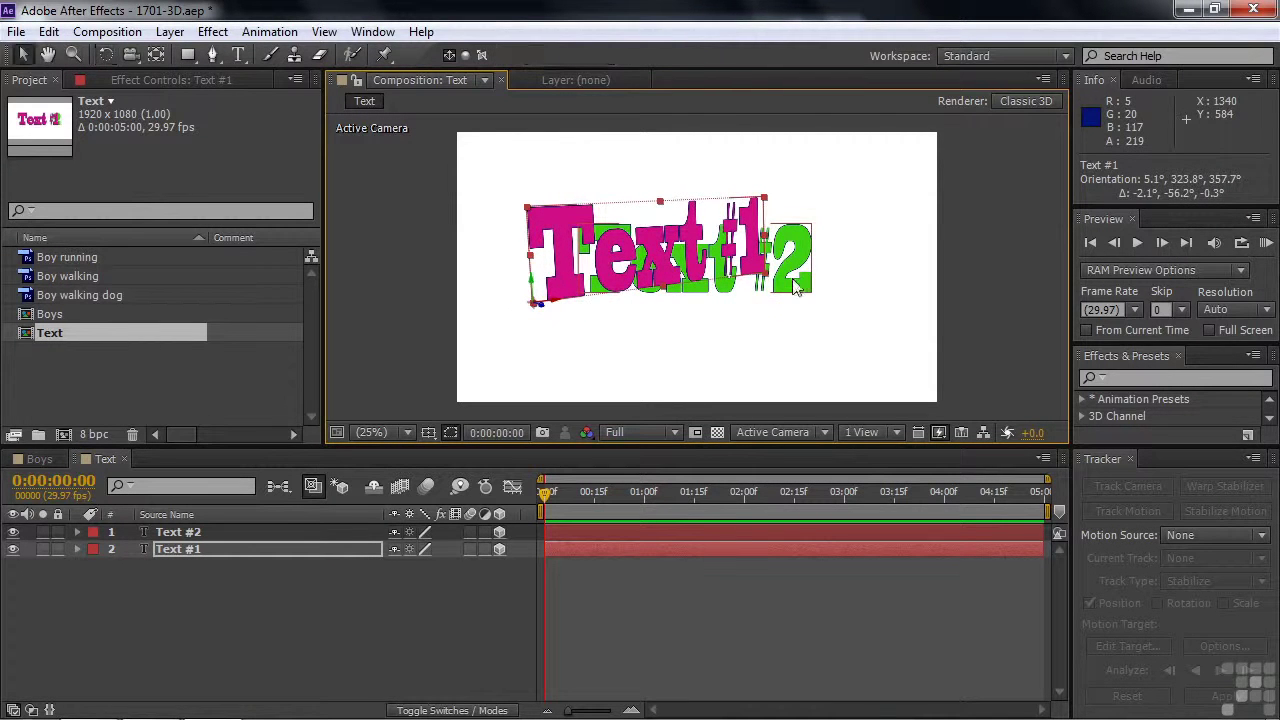
{"action": "left_click", "coordinate": [793, 281]}
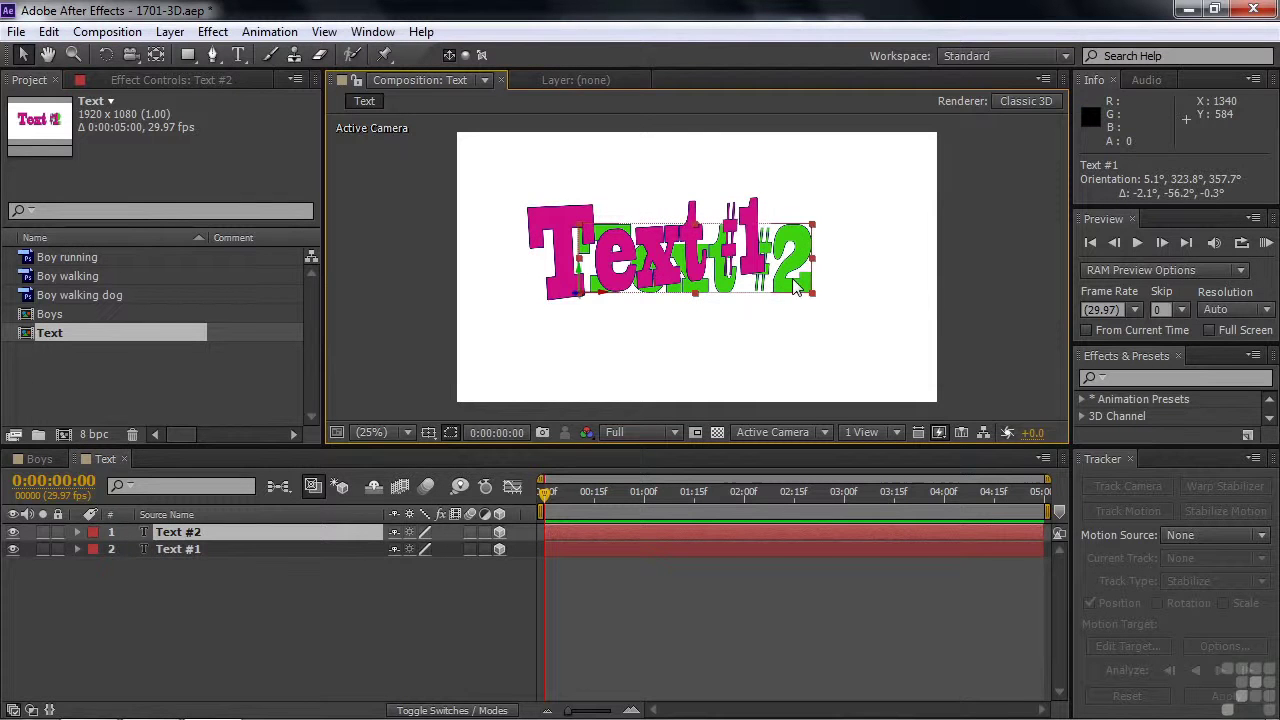
{"action": "left_click_drag", "start_coordinate": [578, 297], "coordinate": [428, 287]}
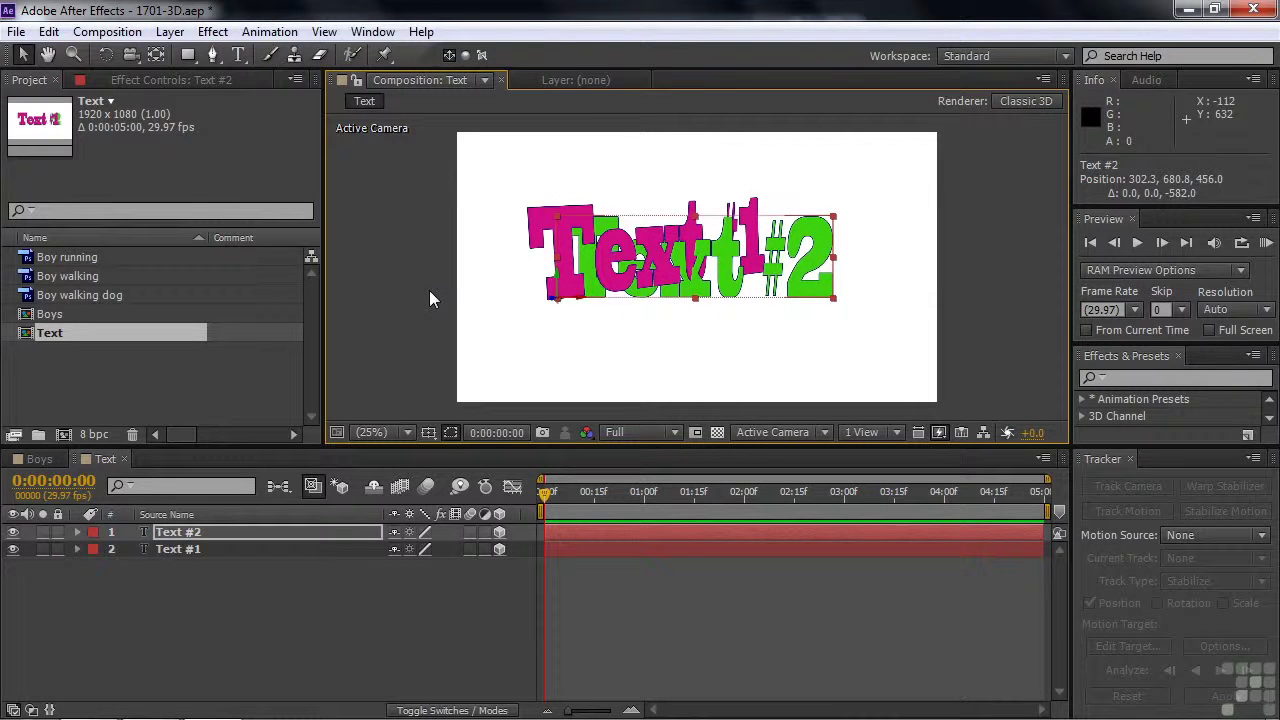
Step: Examine the two text layers in the Top view and in Custom View 1, orbiting the latter with the camera tool
{"action": "left_click", "coordinate": [825, 432]}
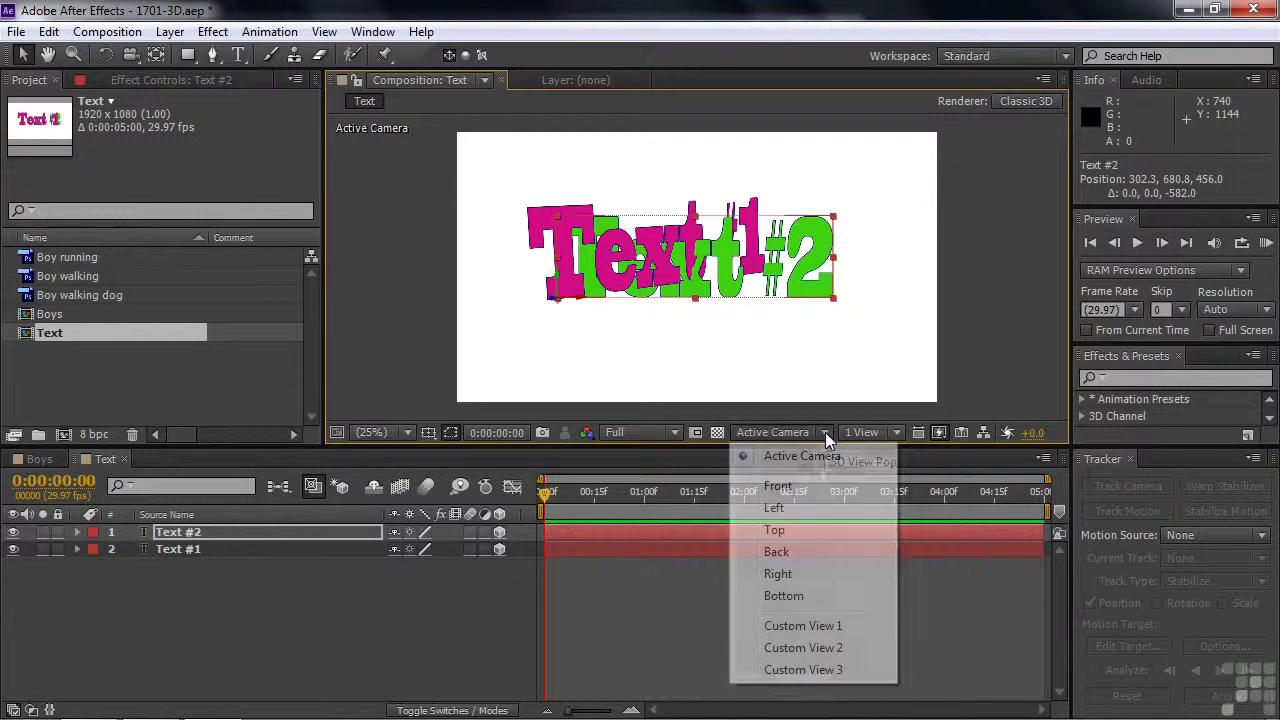
{"action": "left_click", "coordinate": [801, 529]}
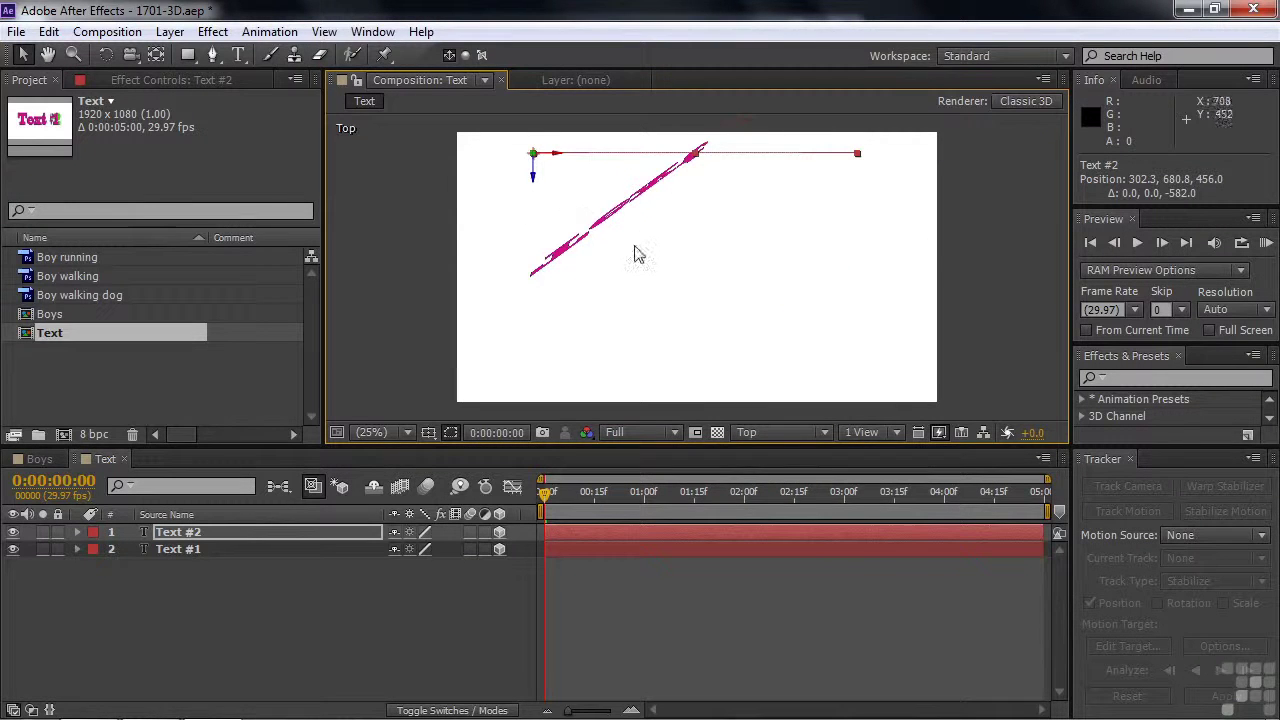
{"action": "left_click", "coordinate": [825, 432]}
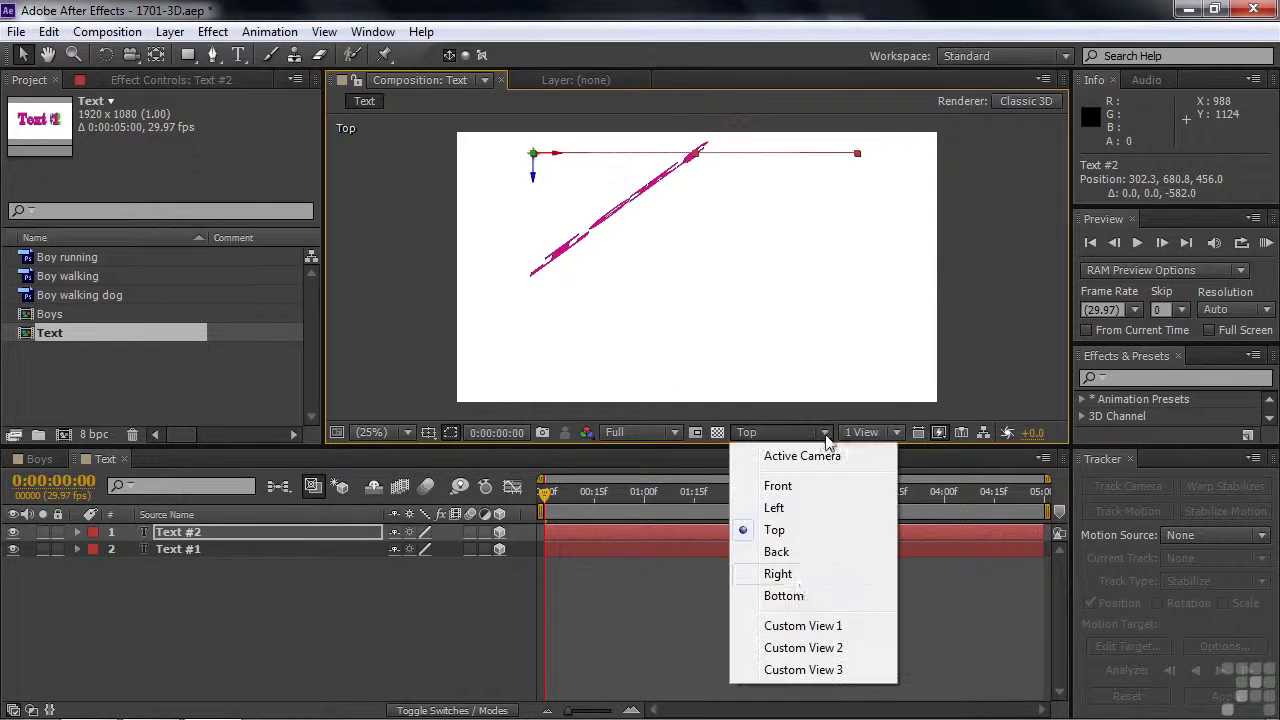
{"action": "left_click", "coordinate": [797, 627]}
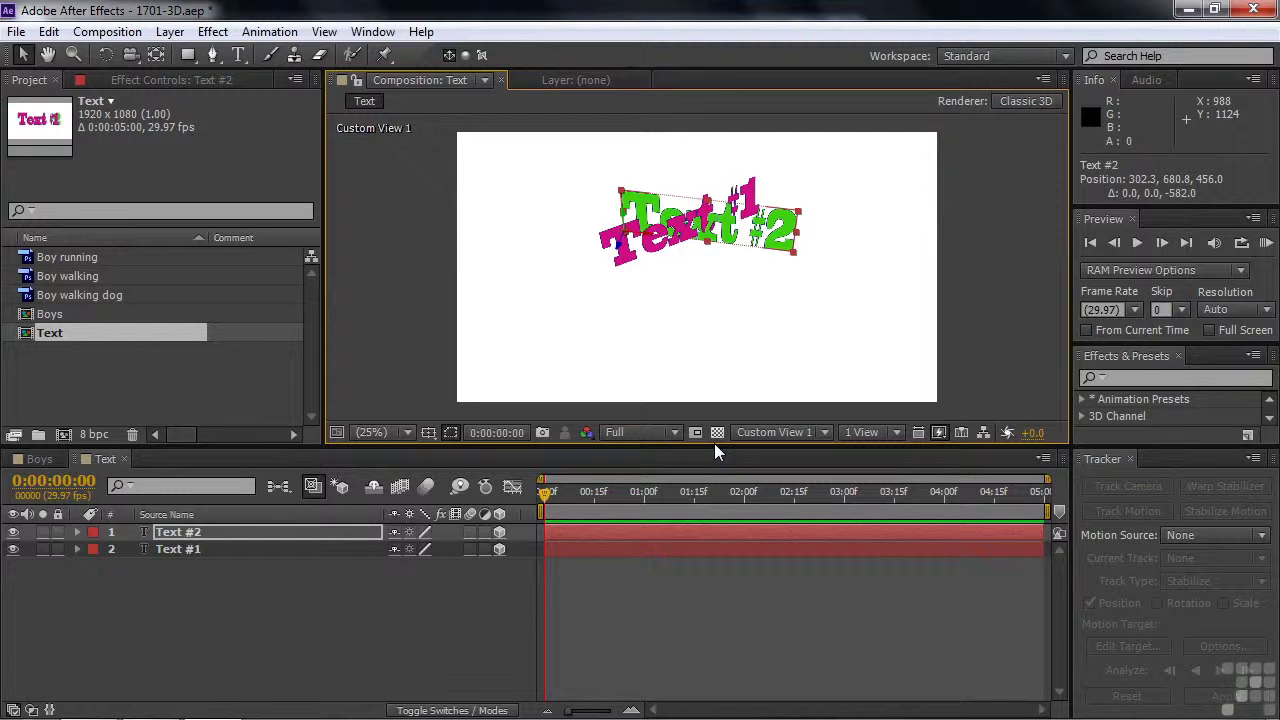
{"action": "left_click", "coordinate": [131, 55]}
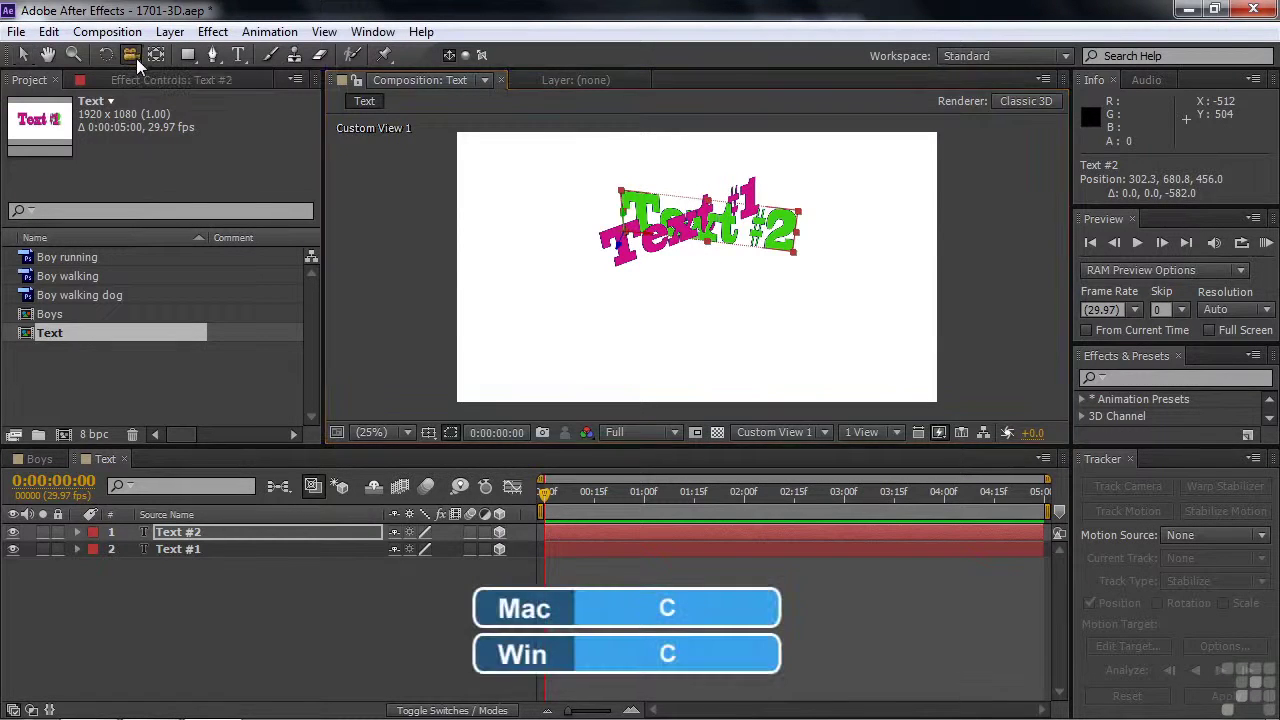
{"action": "left_click", "coordinate": [286, 53]}
{"action": "left_click_drag", "start_coordinate": [786, 371], "coordinate": [776, 213]}
Step: Inspect the intersecting text from orbited angles in Custom View 2 and Custom View 1, and return to the Active Camera view
{"action": "left_click", "coordinate": [827, 434]}
{"action": "left_click", "coordinate": [780, 648]}
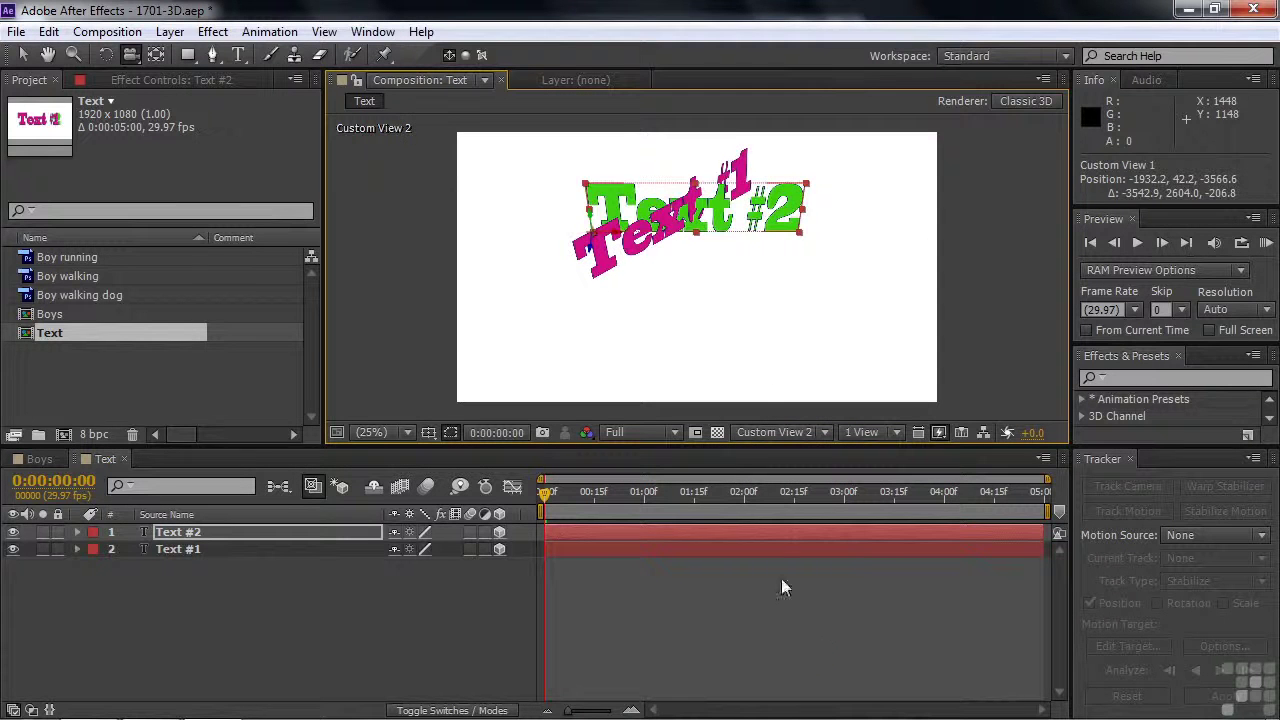
{"action": "left_click_drag", "start_coordinate": [720, 215], "coordinate": [620, 212]}
{"action": "left_click", "coordinate": [824, 433]}
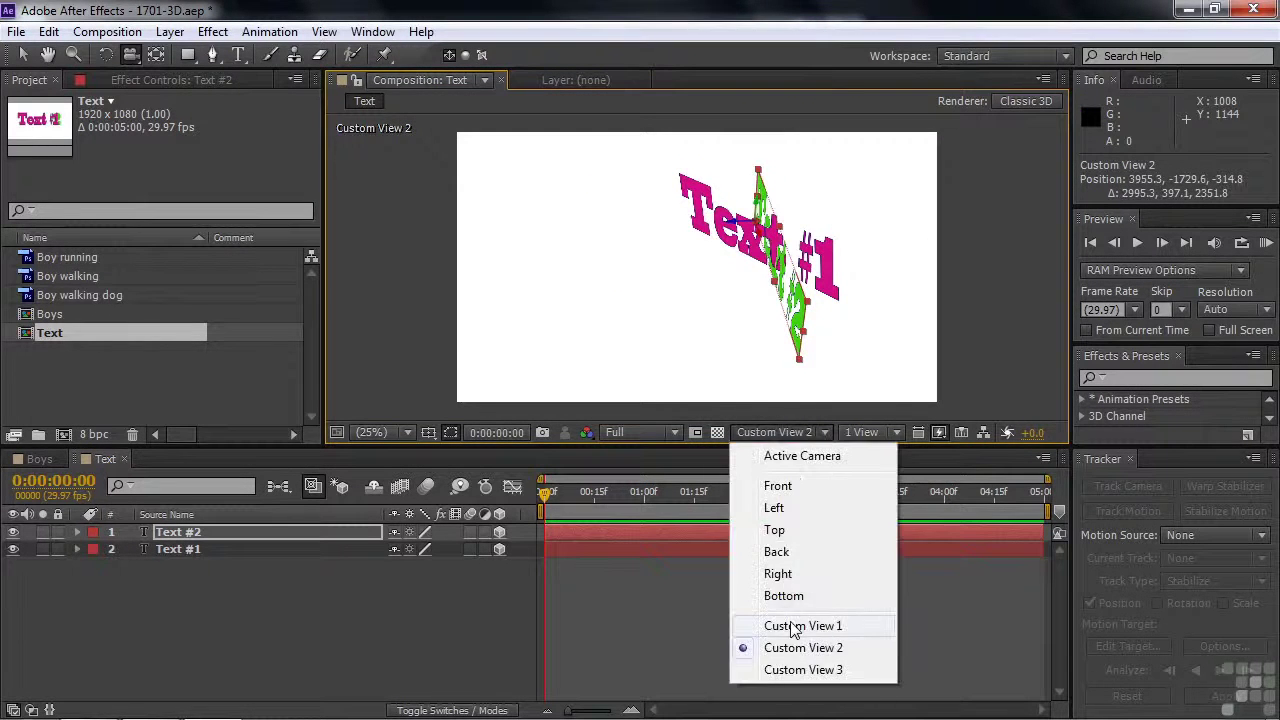
{"action": "left_click", "coordinate": [795, 625]}
{"action": "mouse_move", "coordinate": [636, 273]}
{"action": "left_mouse_down"}
{"action": "mouse_move", "coordinate": [645, 290]}
{"action": "mouse_move", "coordinate": [605, 325]}
{"action": "mouse_move", "coordinate": [615, 303]}
{"action": "mouse_move", "coordinate": [629, 317]}
{"action": "mouse_move", "coordinate": [647, 295]}
{"action": "mouse_move", "coordinate": [613, 265]}
{"action": "mouse_move", "coordinate": [616, 286]}
{"action": "left_mouse_up"}
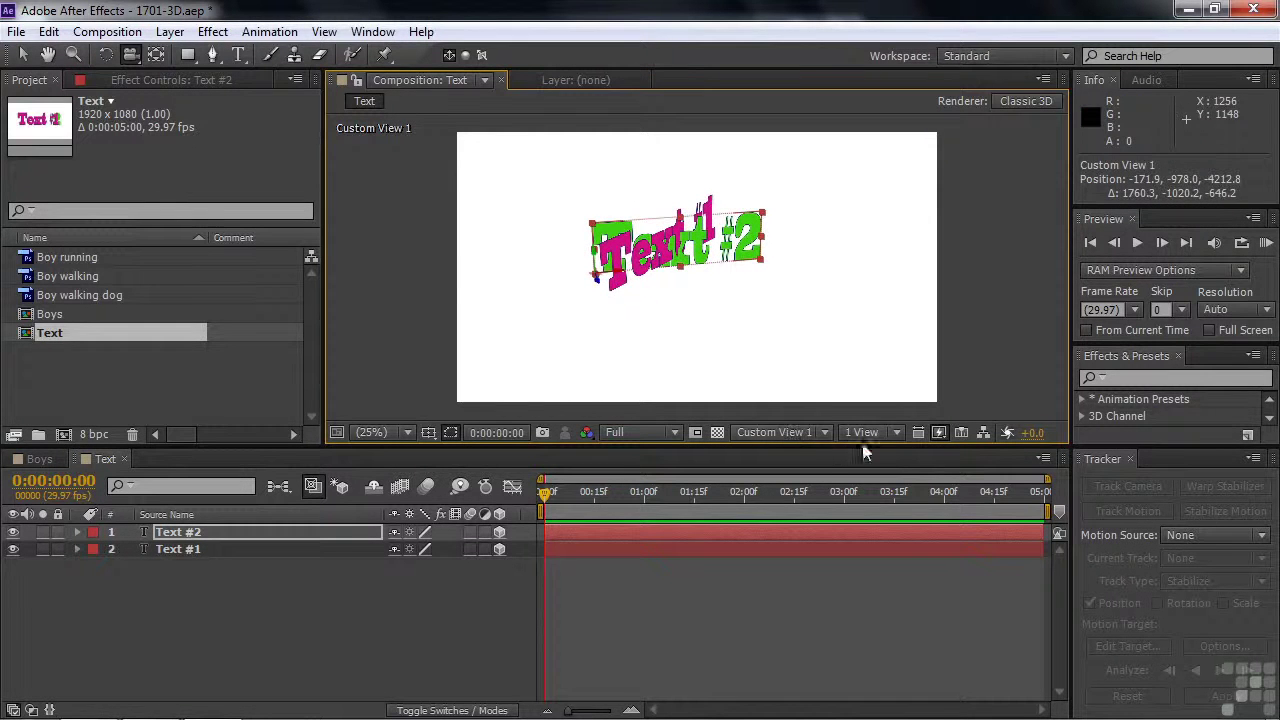
{"action": "left_click", "coordinate": [825, 433]}
{"action": "left_click", "coordinate": [815, 452]}
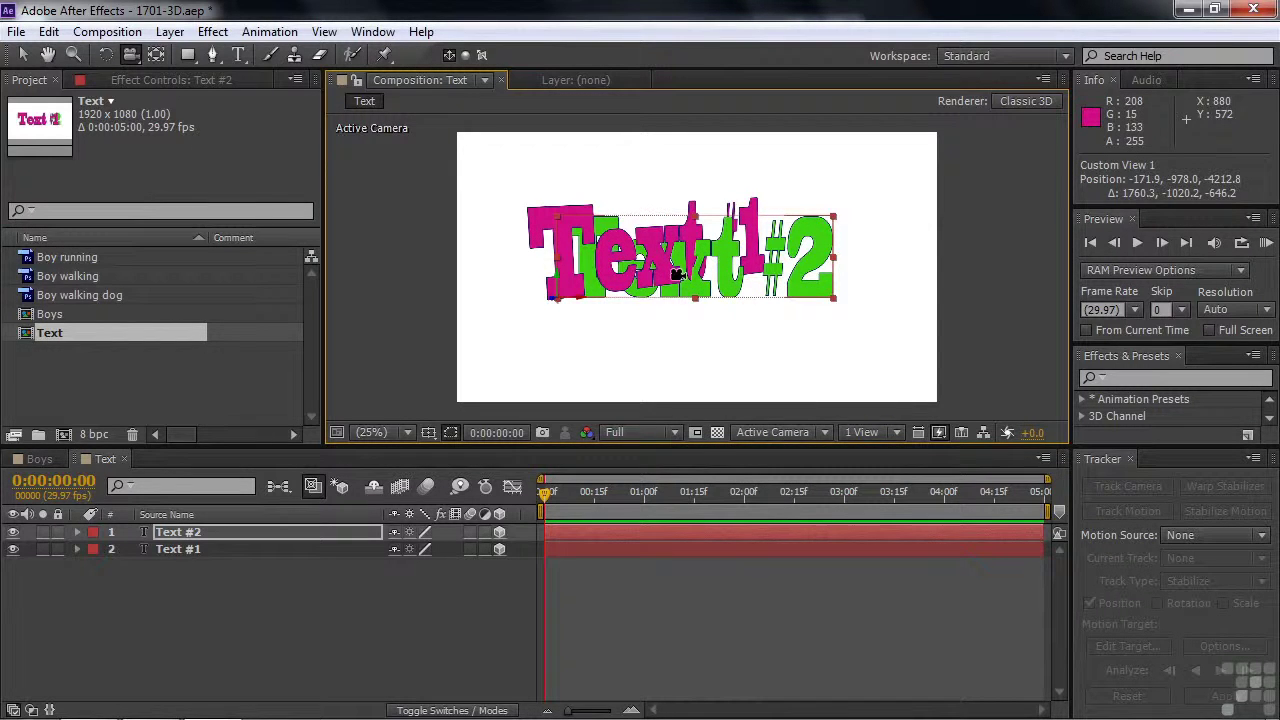
Step: In Custom View 1, shift the Text #2 layer along its Z axis to about 451.9
{"action": "left_click", "coordinate": [822, 431]}
{"action": "left_click", "coordinate": [822, 628]}
{"action": "left_click_drag", "start_coordinate": [692, 273], "coordinate": [700, 326]}
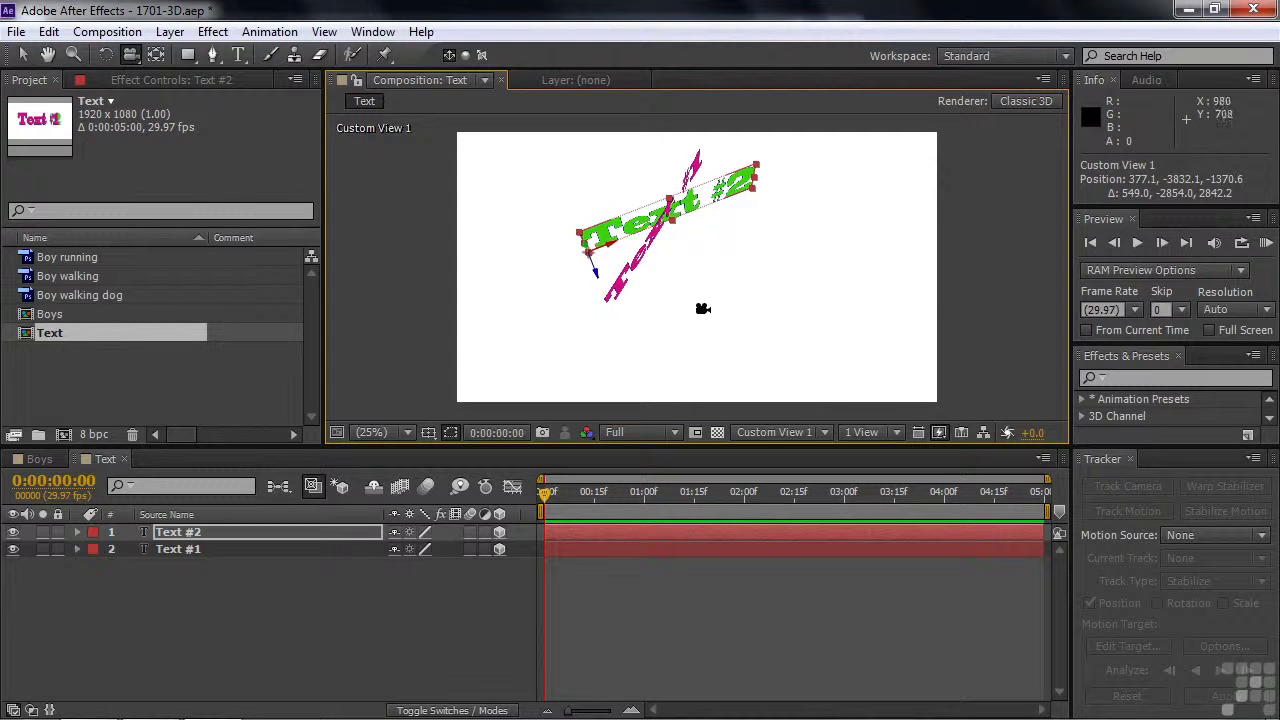
{"action": "key", "text": "v"}
{"action": "mouse_move", "coordinate": [593, 275]}
{"action": "left_mouse_down"}
{"action": "mouse_move", "coordinate": [649, 363]}
{"action": "mouse_move", "coordinate": [597, 230]}
{"action": "mouse_move", "coordinate": [662, 370]}
{"action": "mouse_move", "coordinate": [608, 240]}
{"action": "mouse_move", "coordinate": [609, 271]}
{"action": "left_mouse_up"}
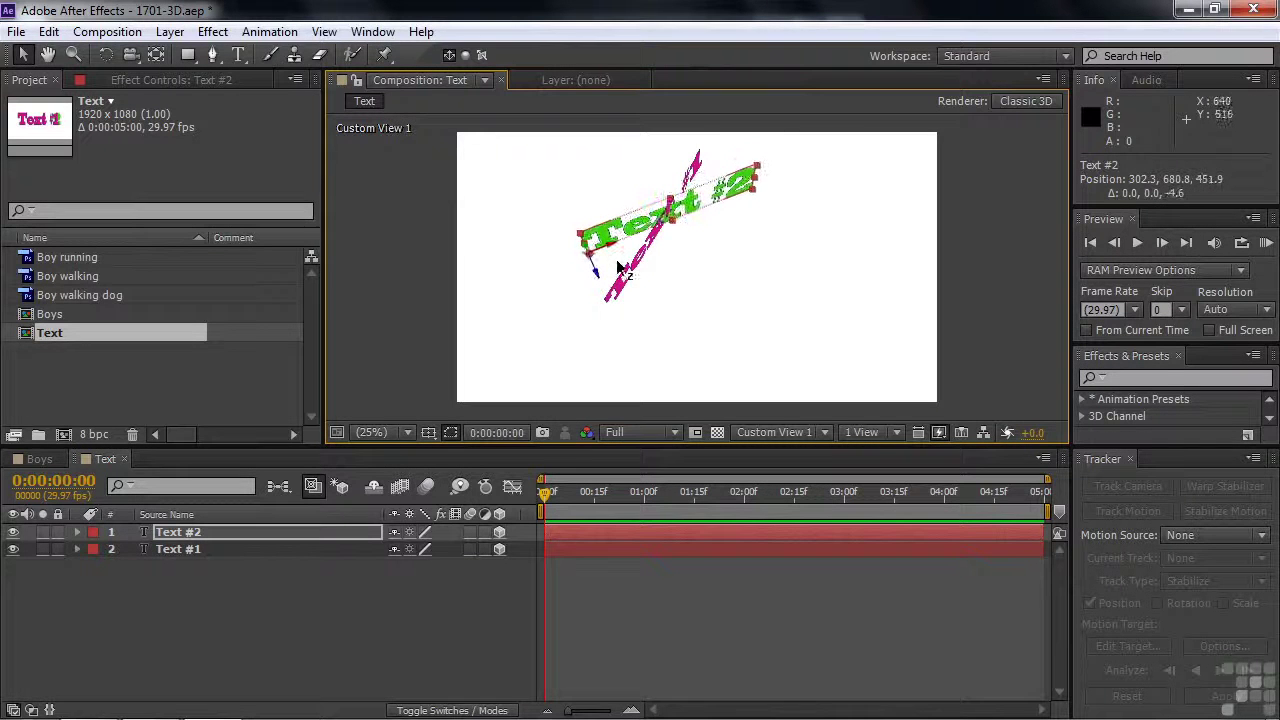
Step: Move the Text #1 layer to a position of about 335.9, 684.8, -45.7 while working in Custom View 1
{"action": "key", "text": "c"}
{"action": "left_click_drag", "start_coordinate": [771, 274], "coordinate": [666, 209]}
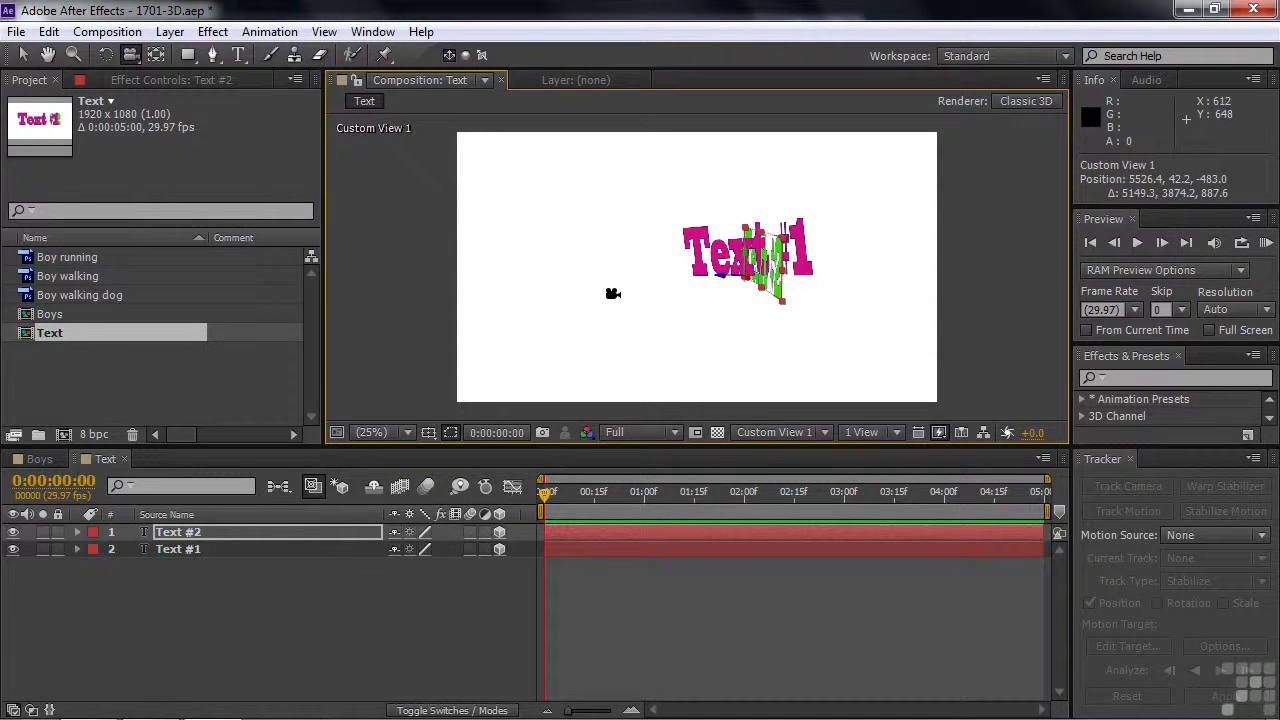
{"action": "key", "text": "v"}
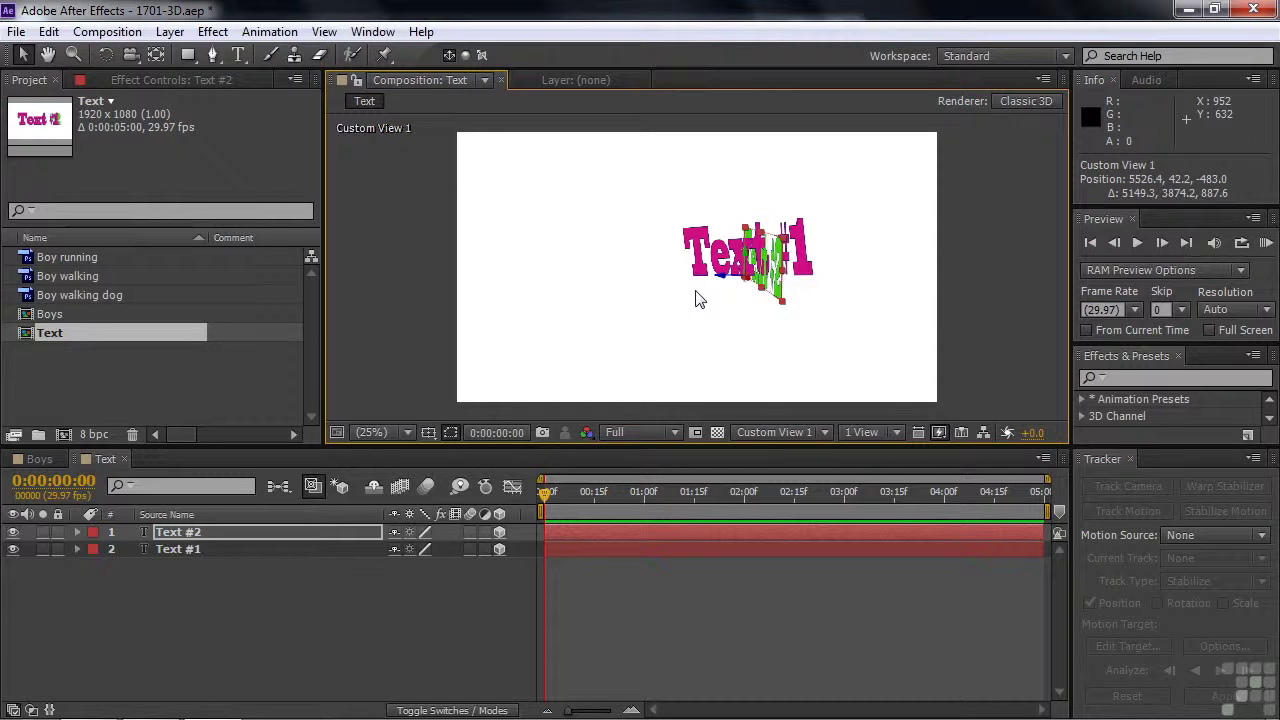
{"action": "left_click_drag", "start_coordinate": [718, 280], "coordinate": [643, 287]}
{"action": "left_click", "coordinate": [680, 284]}
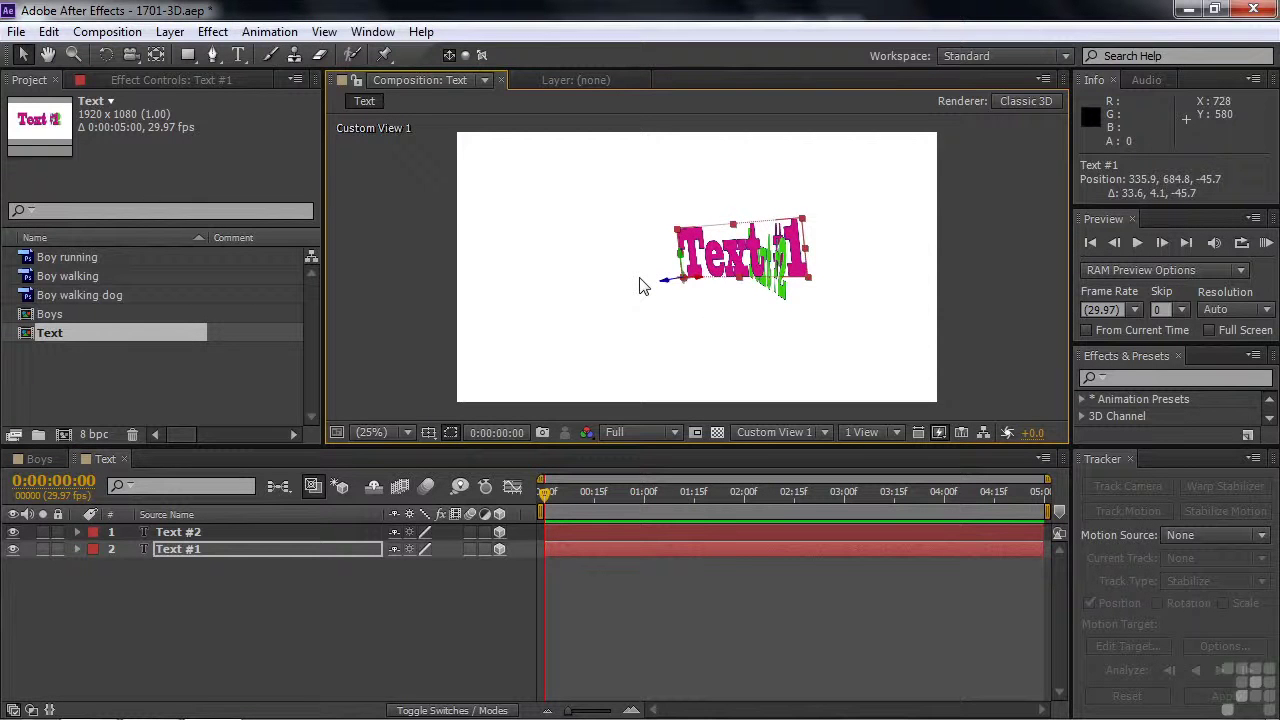